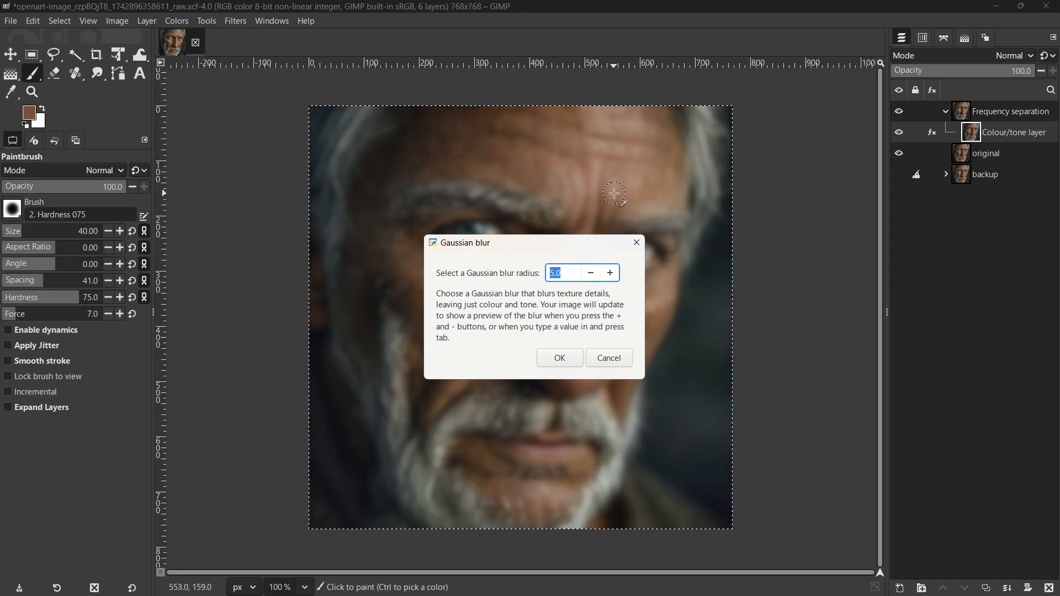
# Preview a Gaussian blur radius of 4.7 on the face, and raise it back to 5.0
pyautogui.scroll(3, 614, 193)
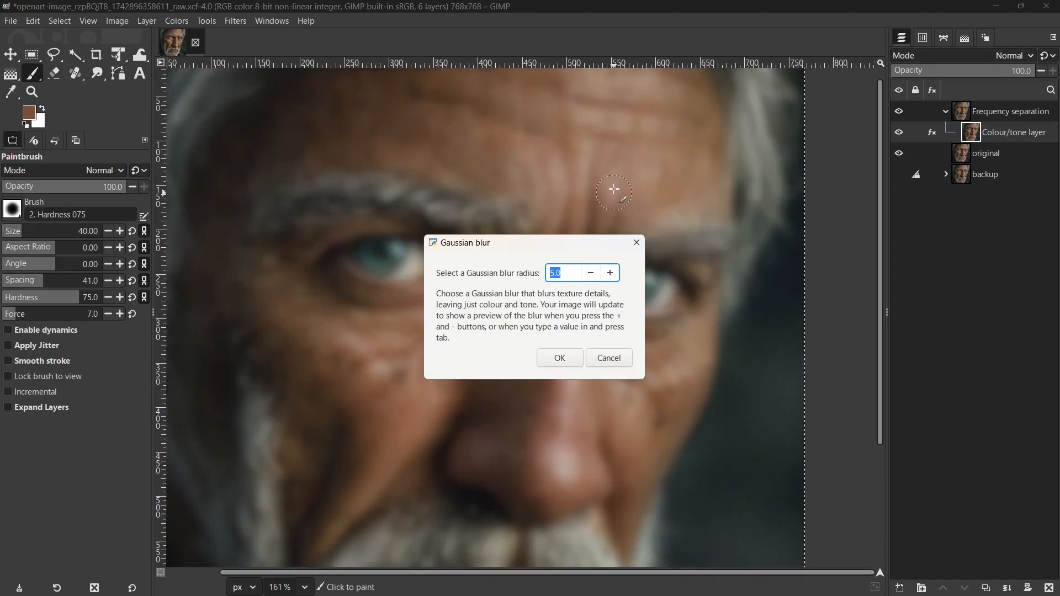
pyautogui.scroll(2, 615, 162)
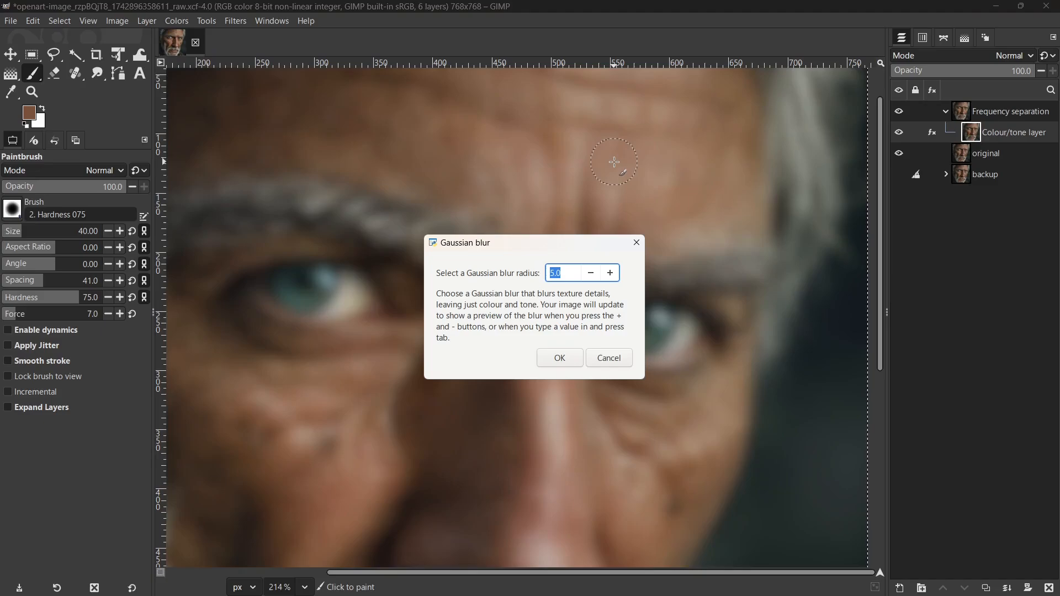
pyautogui.click(590, 273)
pyautogui.click(590, 274)
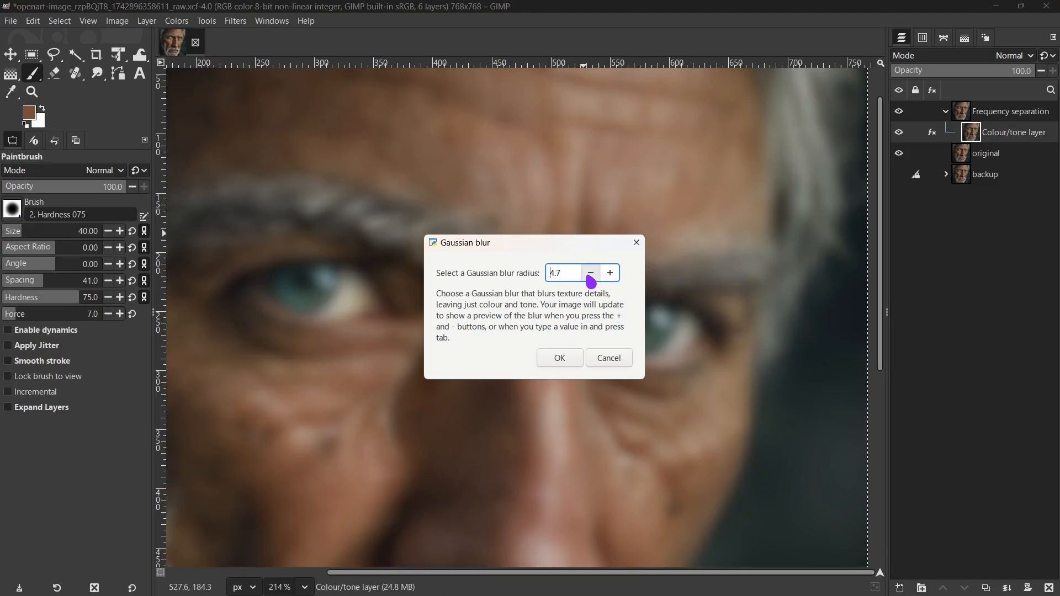
pyautogui.click(613, 274)
pyautogui.click(614, 274)
# Preview the Gaussian blur on the face with a radius of 1 and with a radius of 22
pyautogui.moveTo(572, 270); pyautogui.dragTo(543, 280)
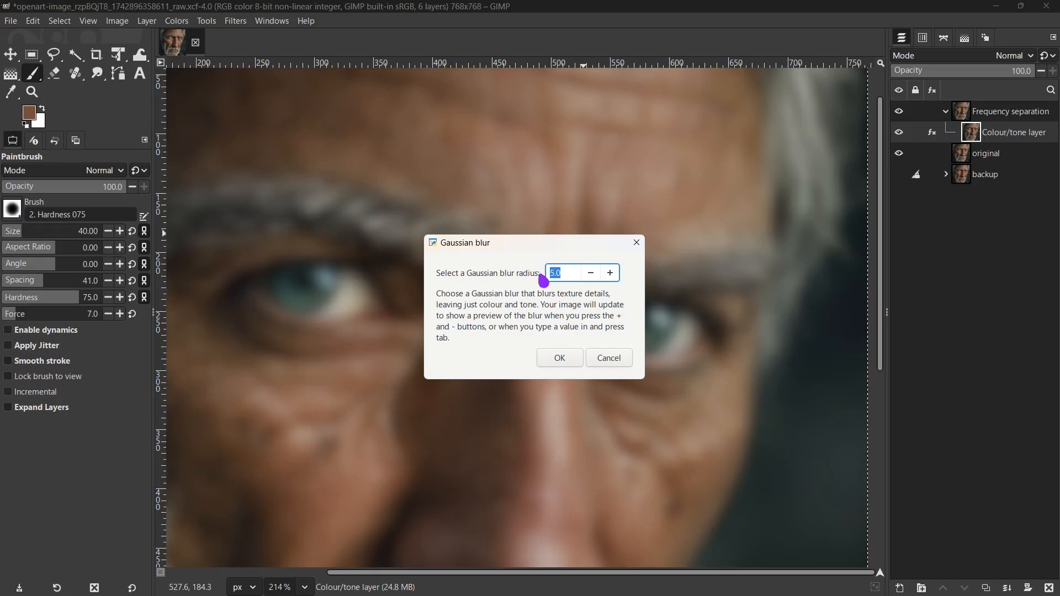
pyautogui.write('1')
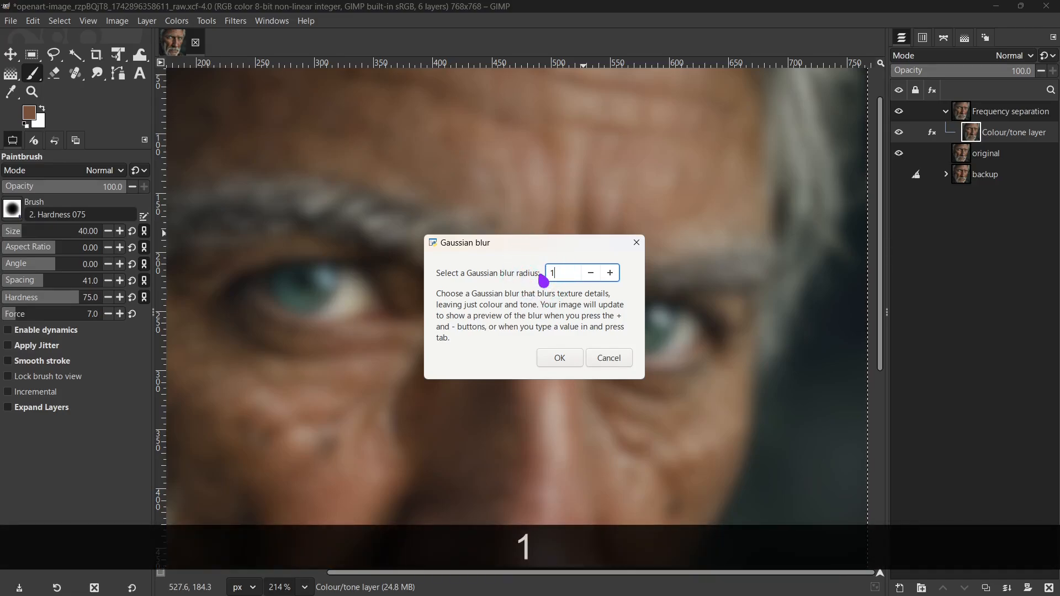
pyautogui.press('Tab')
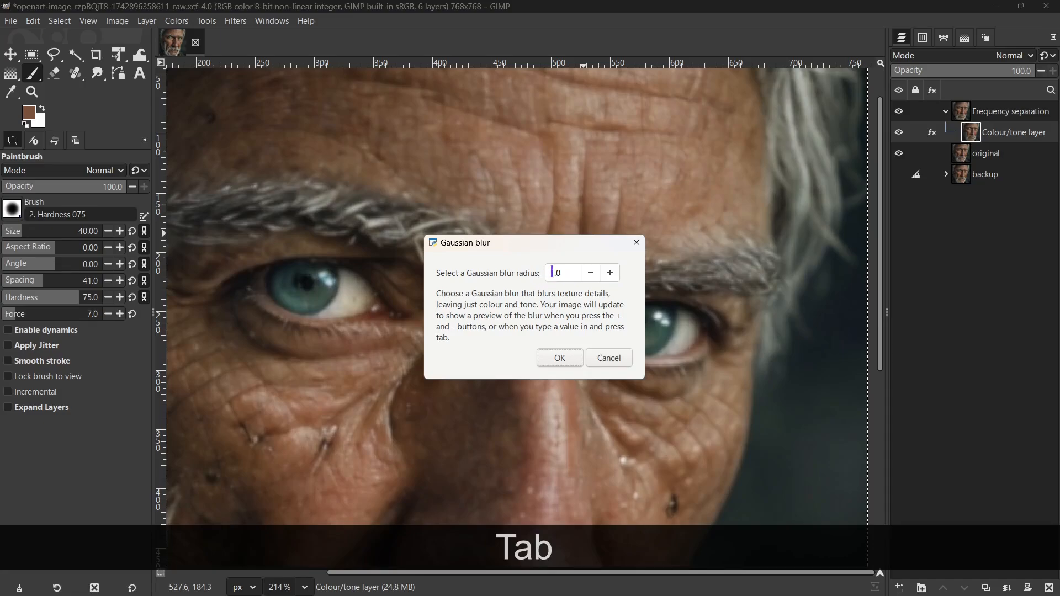
pyautogui.moveTo(561, 271); pyautogui.dragTo(533, 278)
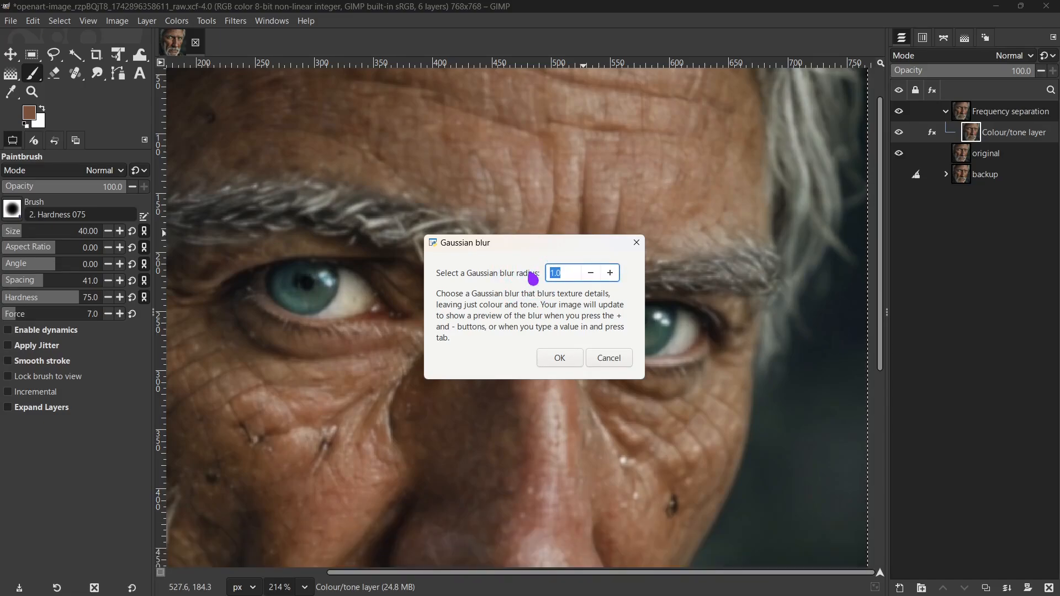
pyautogui.write('22')
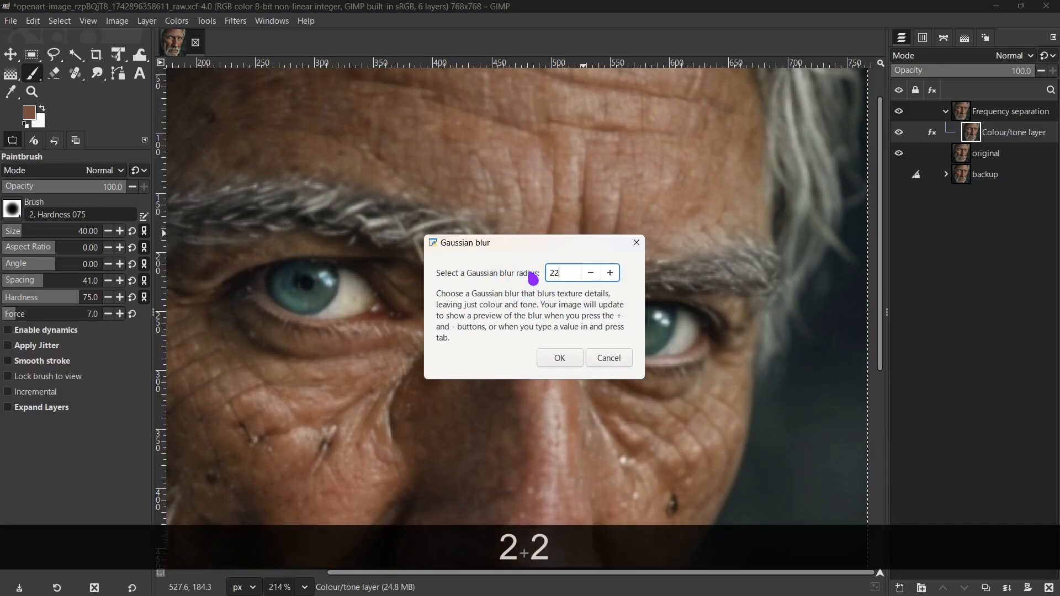
pyautogui.press('Tab')
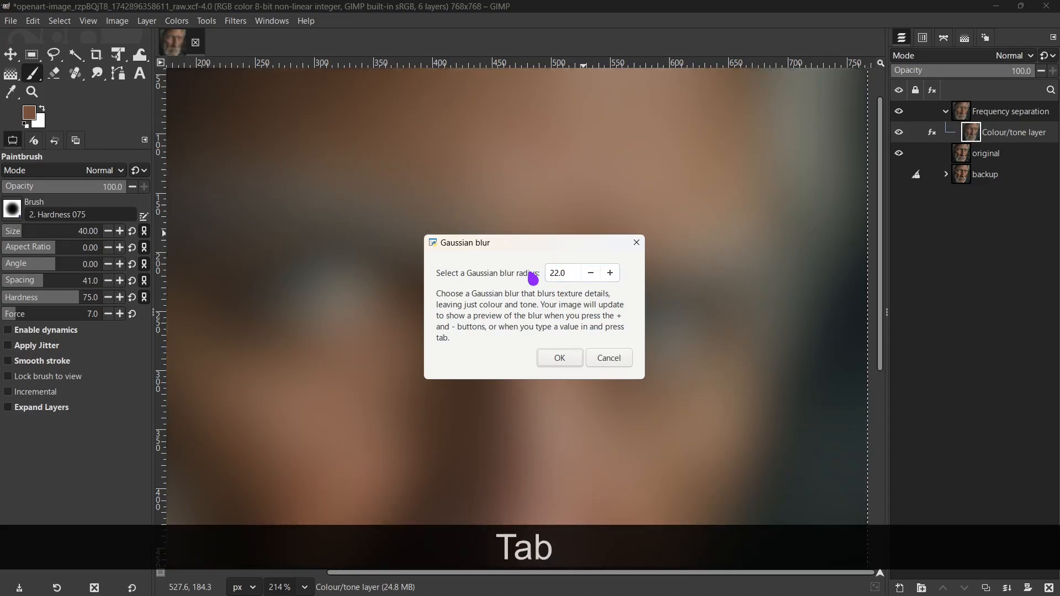
# Set the Gaussian blur radius to 4, generate the frequency separation layers, and dismiss the next-steps notice
pyautogui.moveTo(570, 273); pyautogui.dragTo(535, 272)
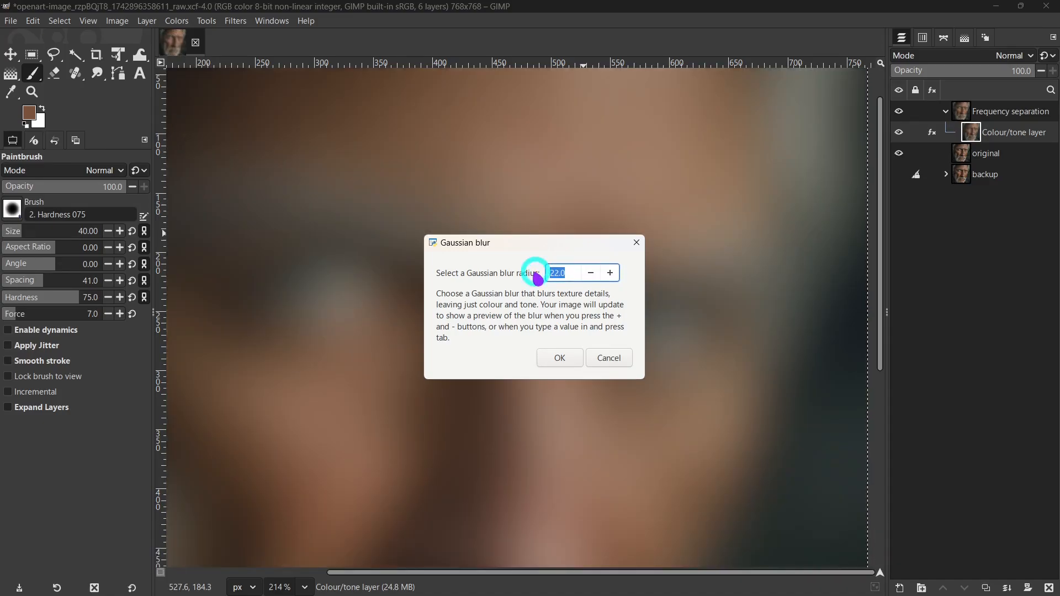
pyautogui.write('4')
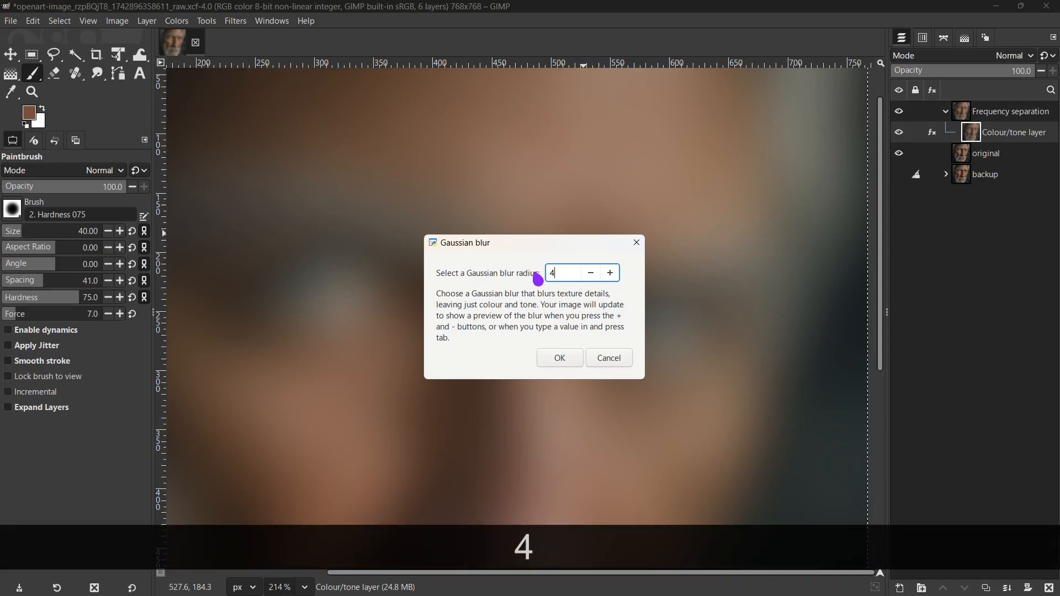
pyautogui.press('Tab')
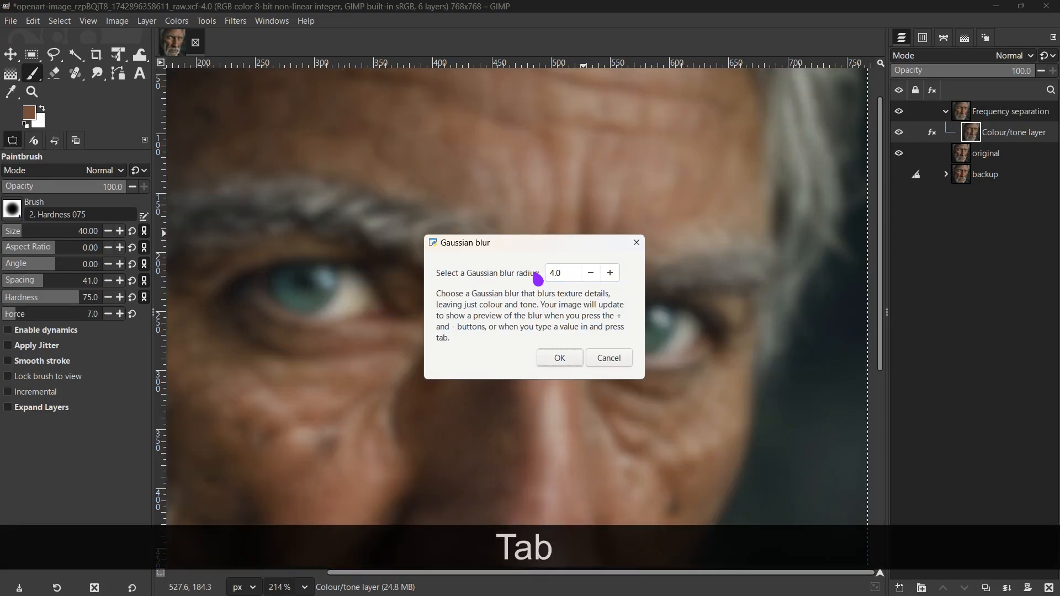
pyautogui.click(558, 360)
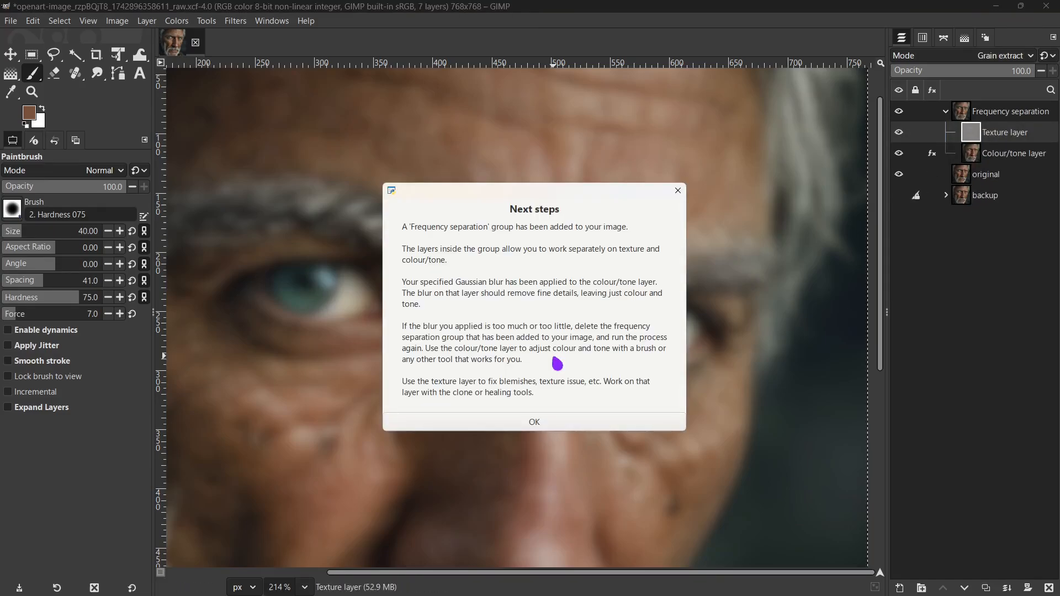
pyautogui.click(573, 424)
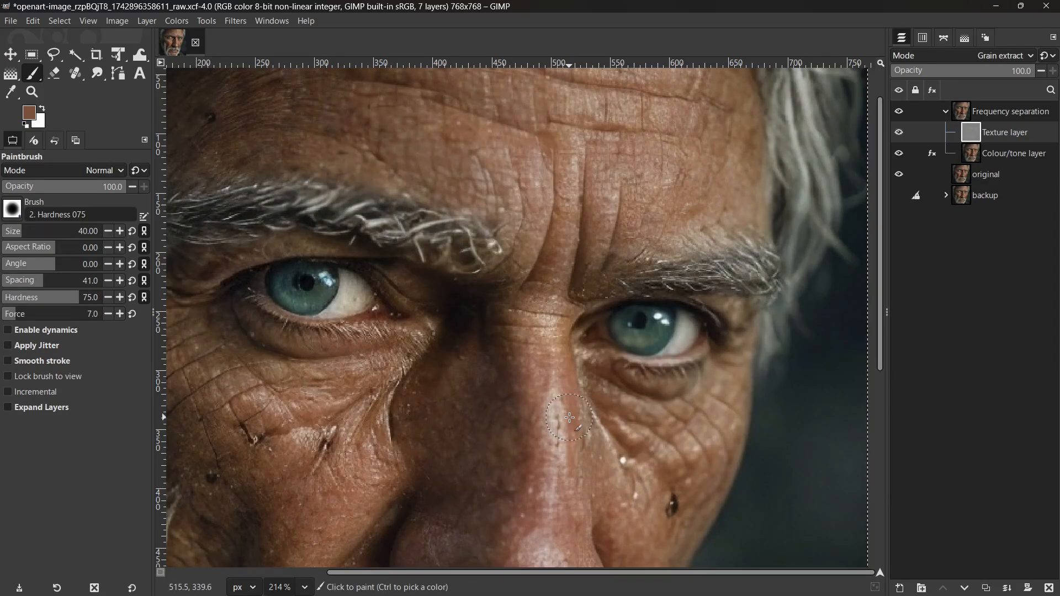
# Outline the forehead above the eyebrows with a closed Free Select selection on the Colour/tone layer
pyautogui.scroll(-5, 570, 418)
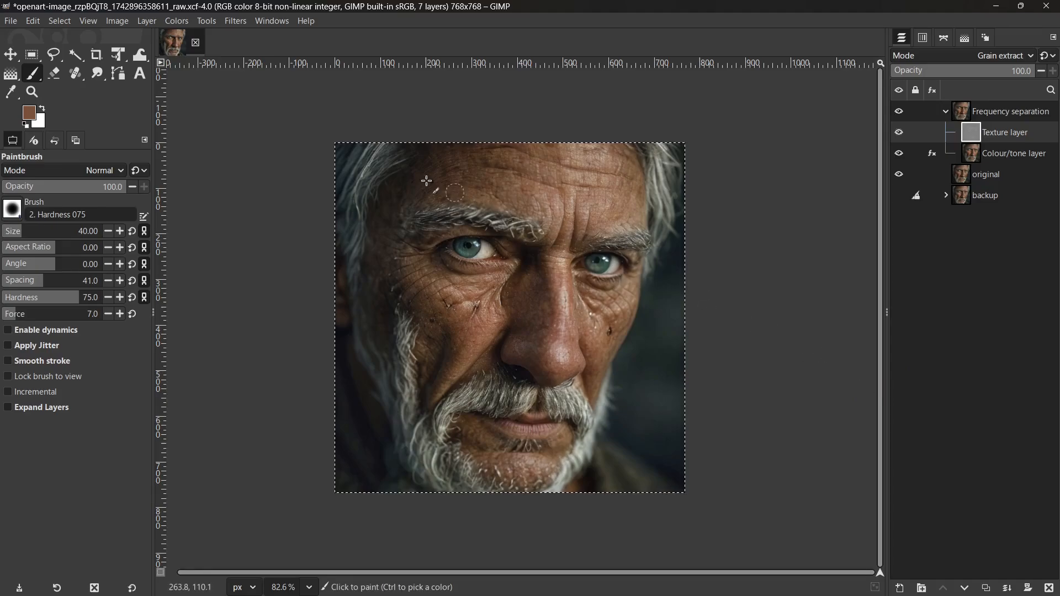
pyautogui.click(54, 55)
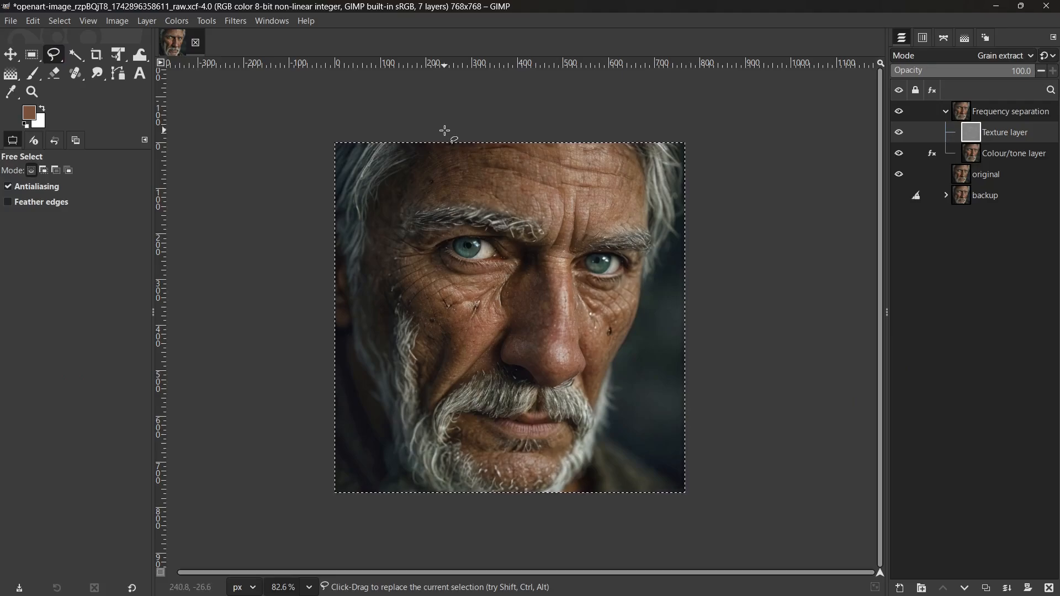
pyautogui.click(1041, 157)
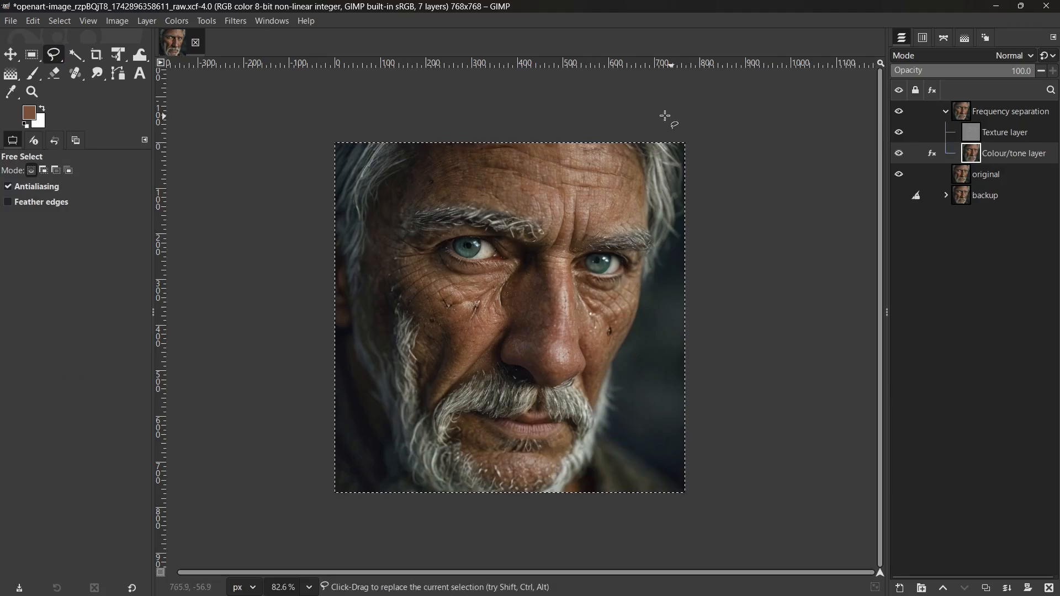
pyautogui.click(463, 129)
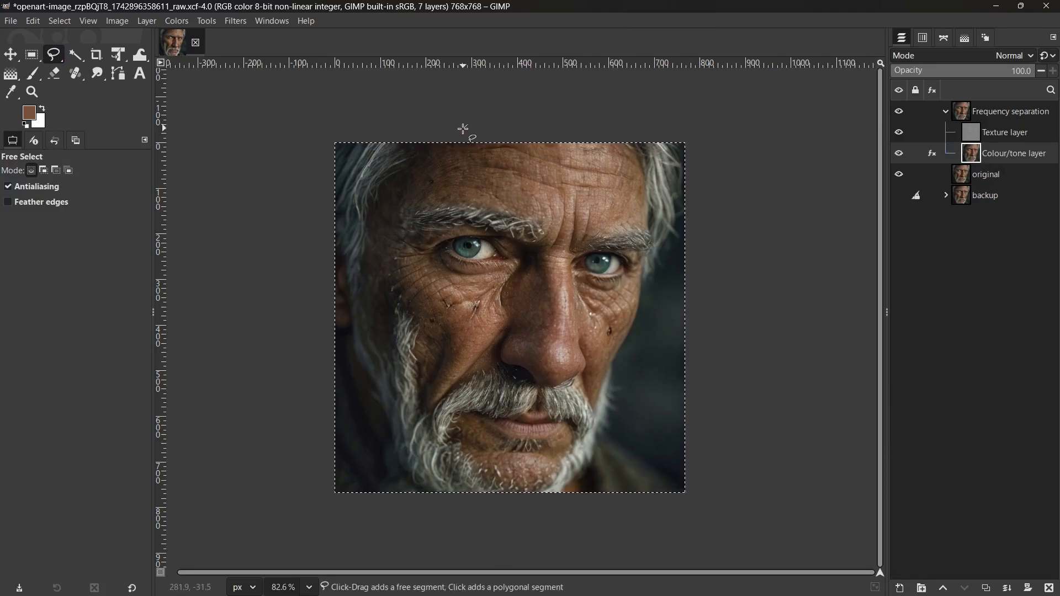
pyautogui.moveTo(414, 178)
pyautogui.mouseDown()
pyautogui.moveTo(399, 195)
pyautogui.moveTo(403, 216)
pyautogui.moveTo(468, 197)
pyautogui.moveTo(637, 219)
pyautogui.moveTo(640, 185)
pyautogui.moveTo(621, 145)
pyautogui.moveTo(590, 125)
pyautogui.mouseUp()
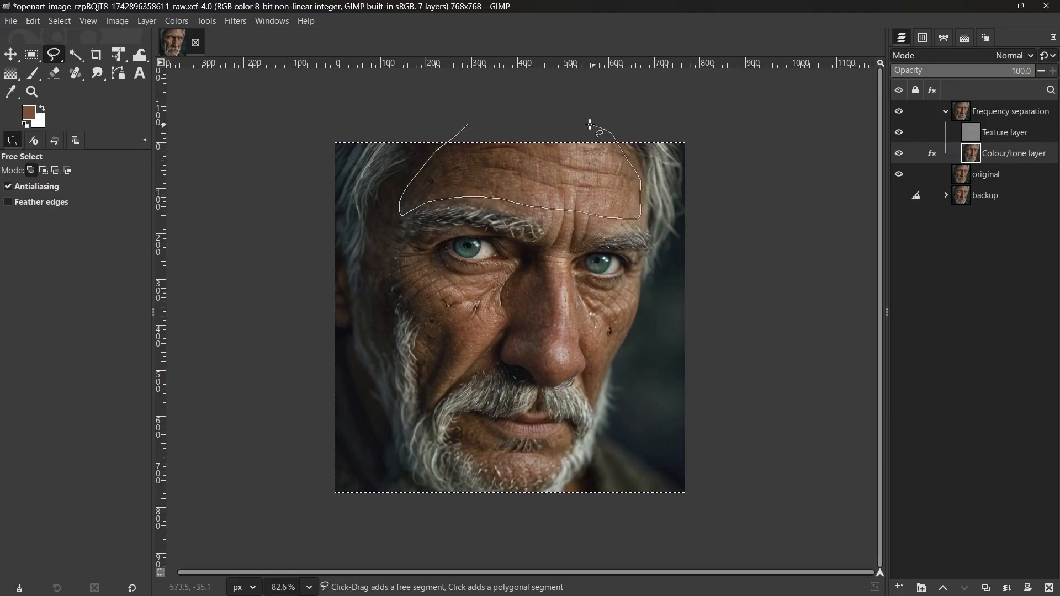
pyautogui.click(468, 124)
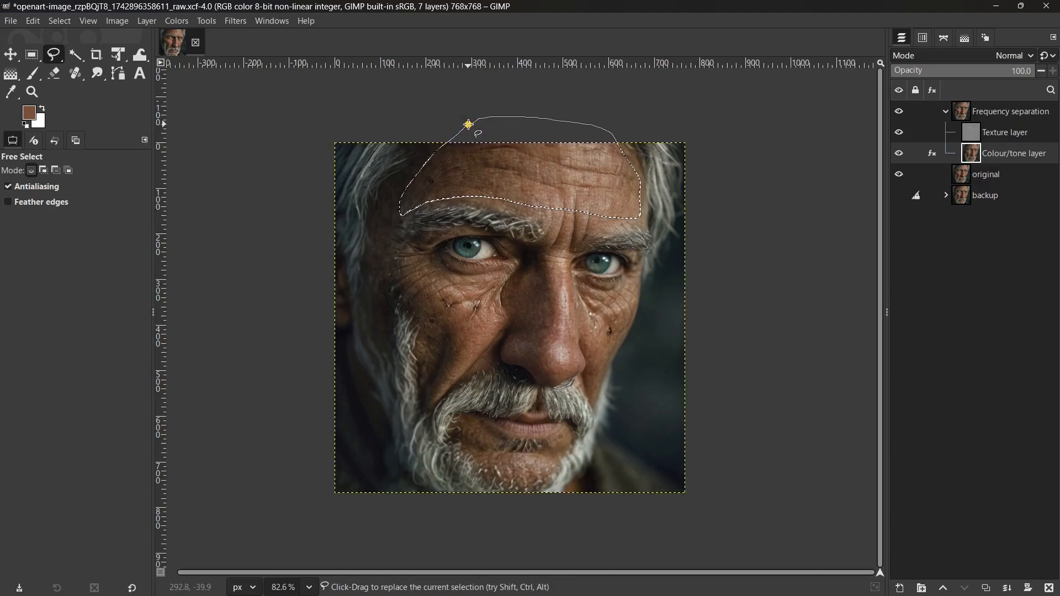
# Feather the forehead selection by 20 px and check its soft edges with the Quick Mask
pyautogui.click(65, 25)
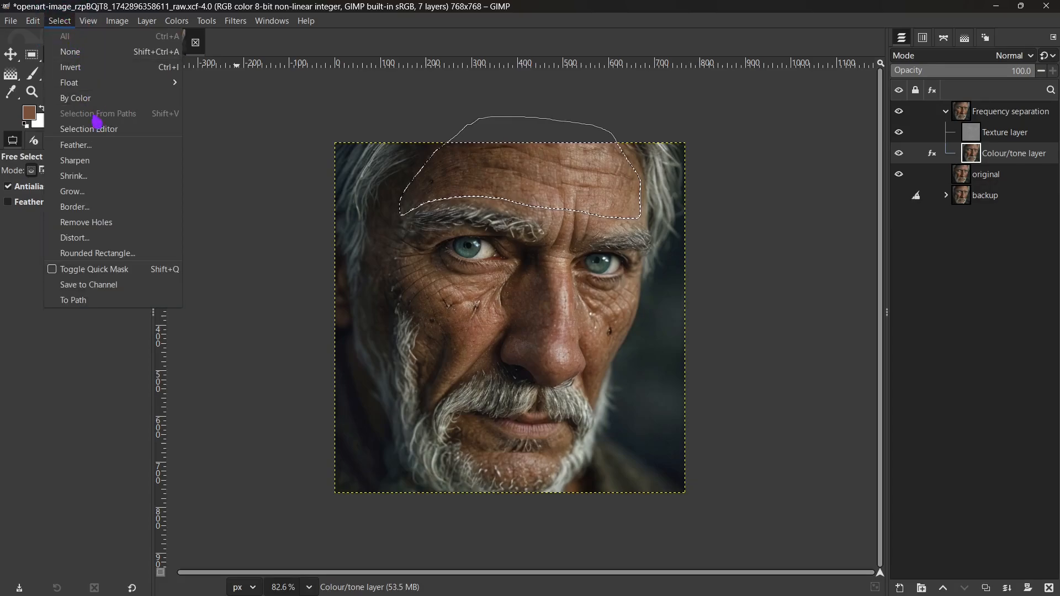
pyautogui.click(100, 146)
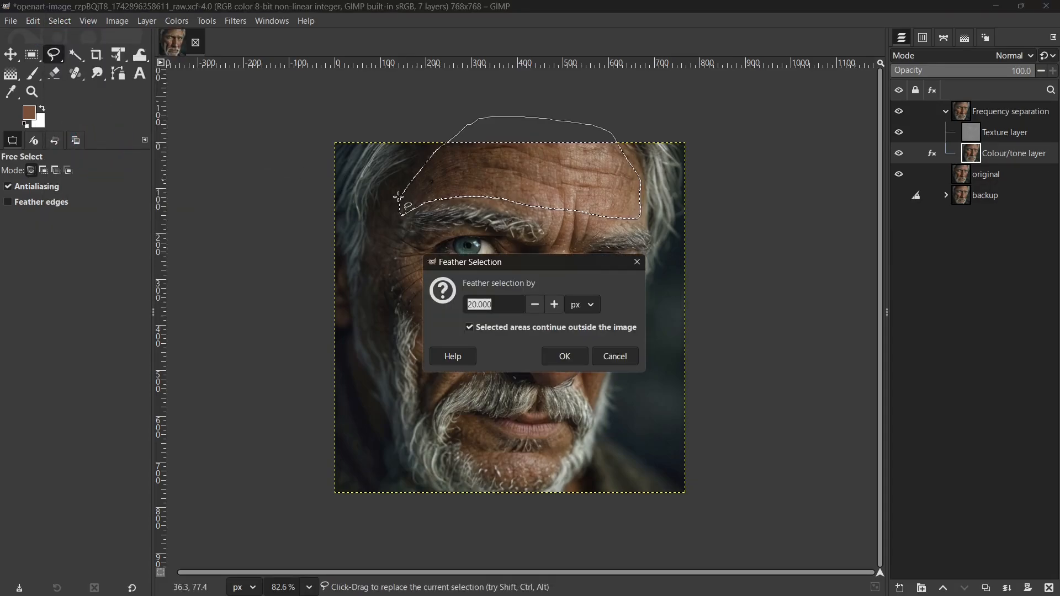
pyautogui.click(549, 357)
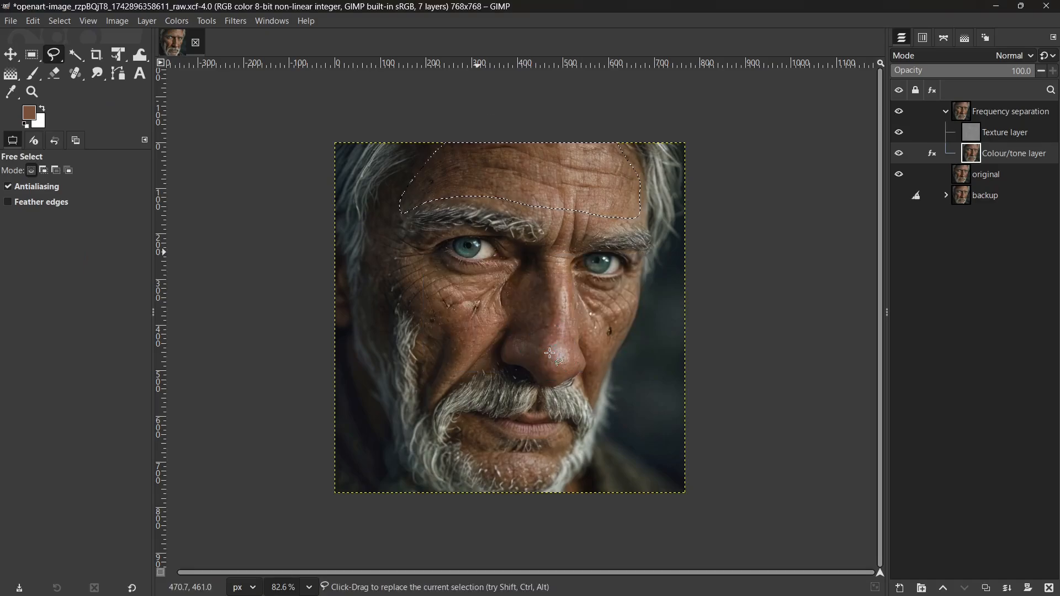
pyautogui.hotkey('shift', 'q')
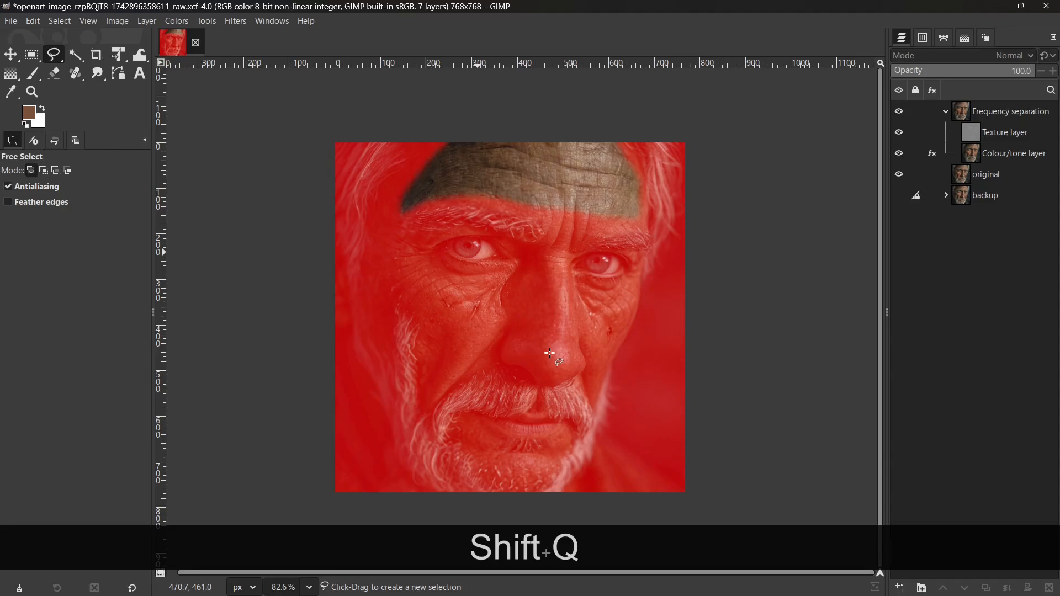
pyautogui.hotkey('shift', 'q')
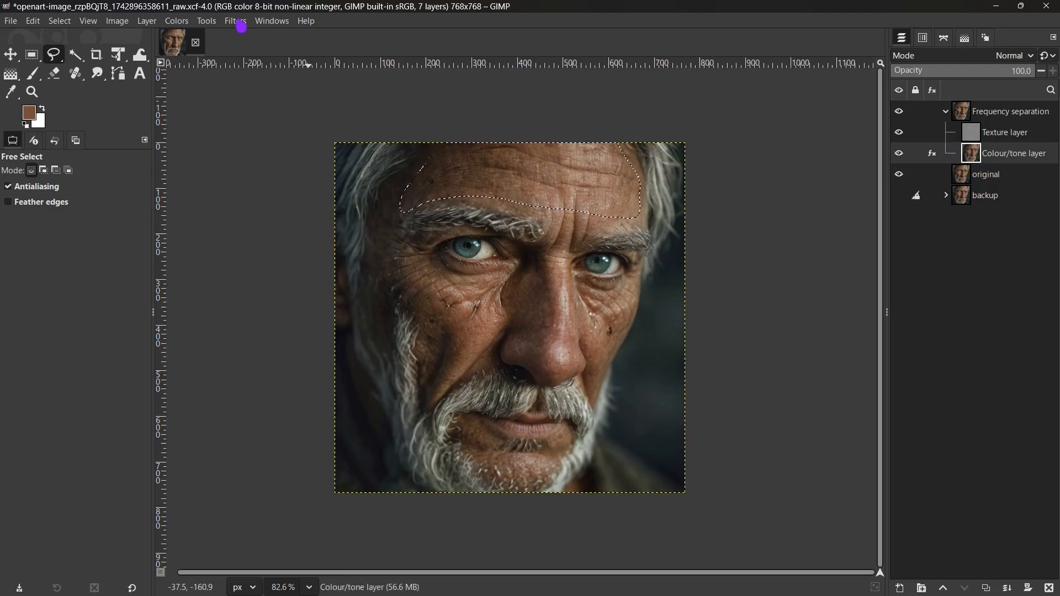
# Apply a Gaussian Blur with Size X and Y of about 25.63 to the selected forehead, and clear the selection
pyautogui.click(239, 23)
pyautogui.moveTo(280, 100)
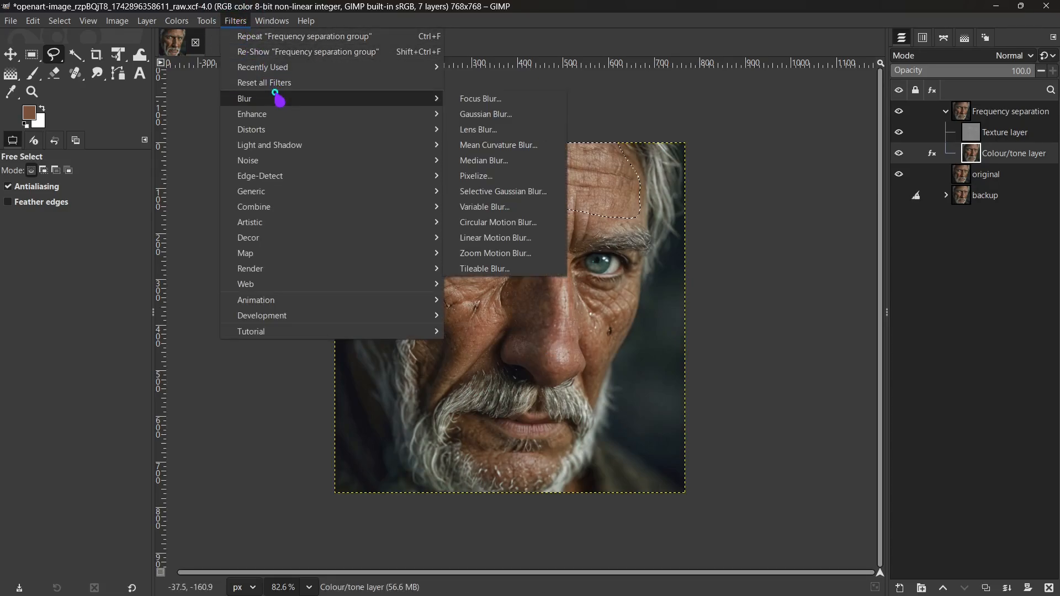
pyautogui.click(484, 114)
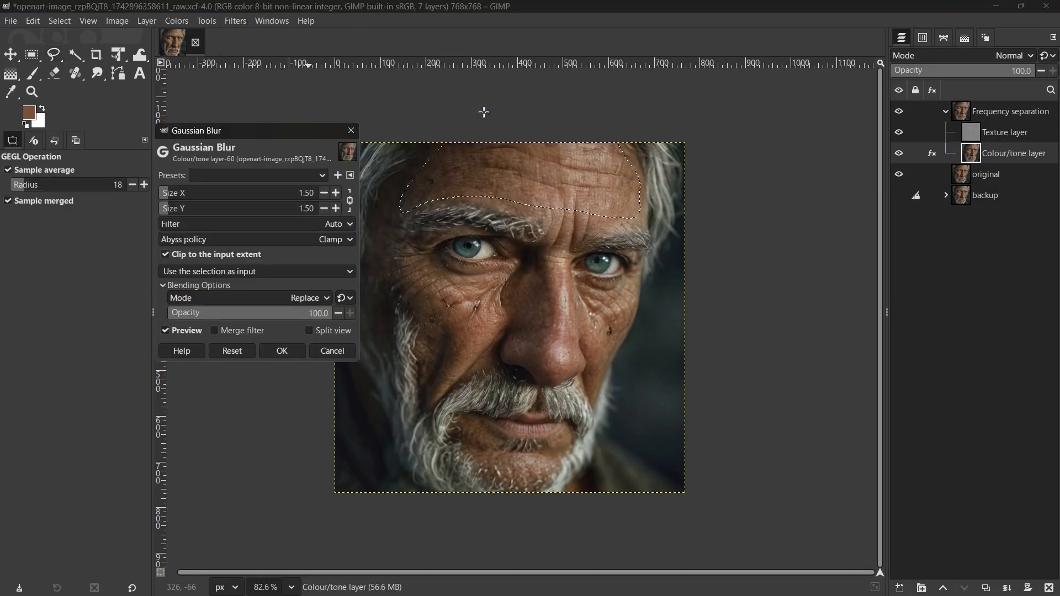
pyautogui.click(172, 208)
pyautogui.moveTo(173, 208); pyautogui.dragTo(204, 215)
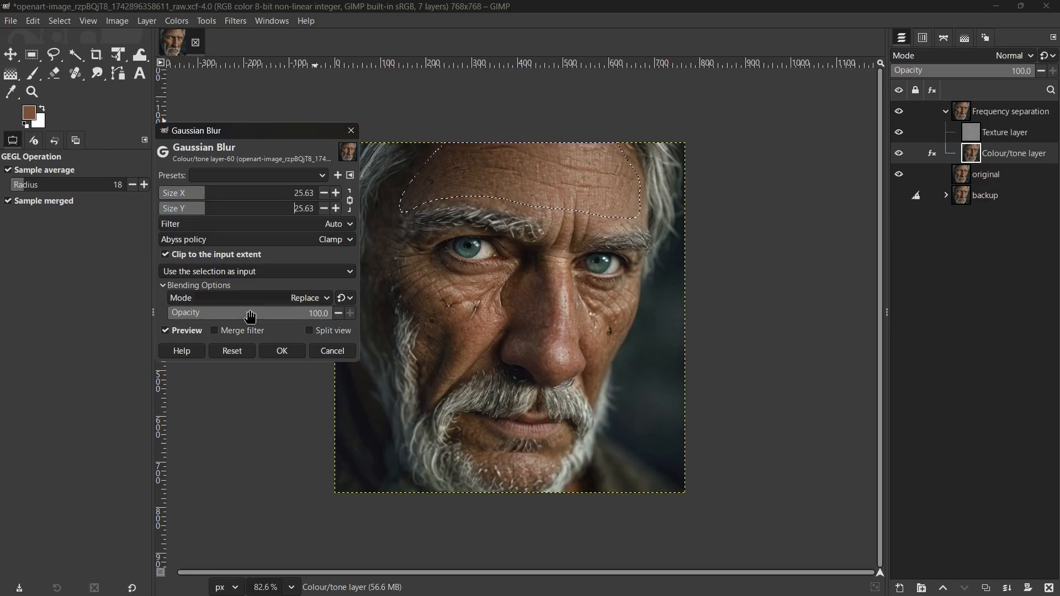
pyautogui.click(283, 352)
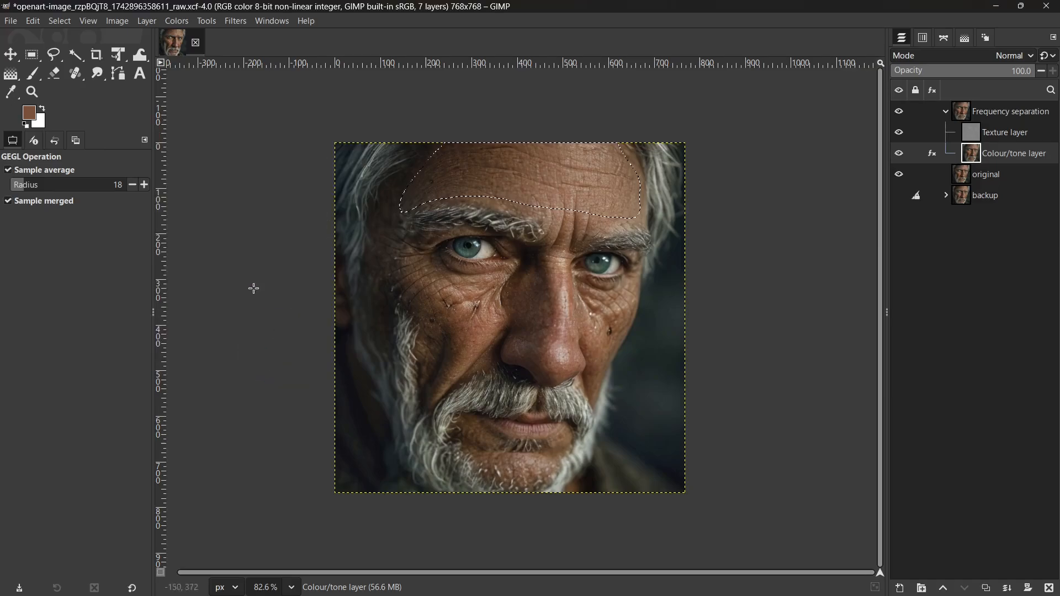
pyautogui.click(60, 20)
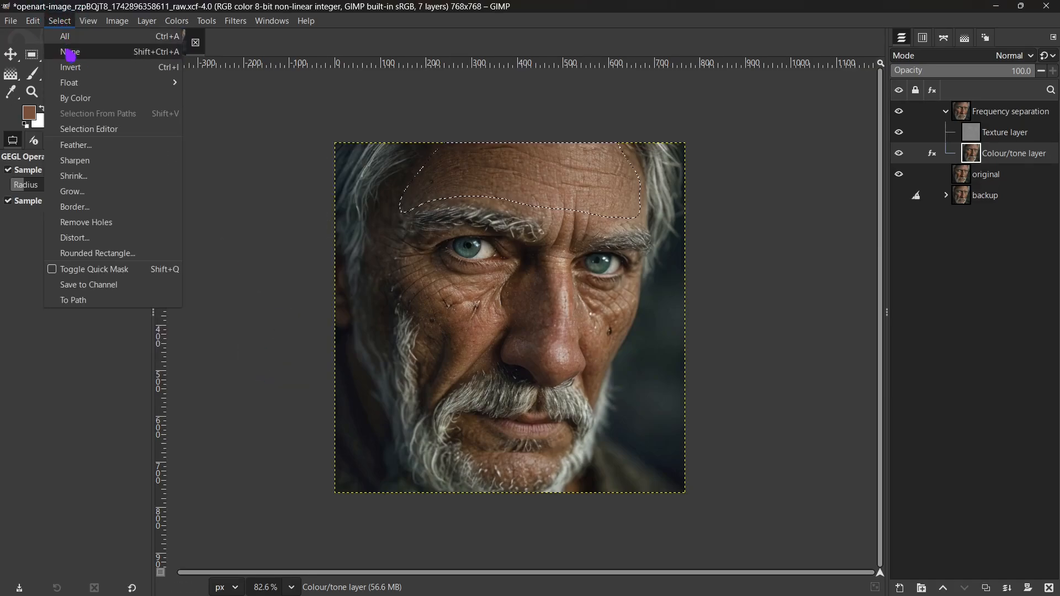
pyautogui.click(65, 47)
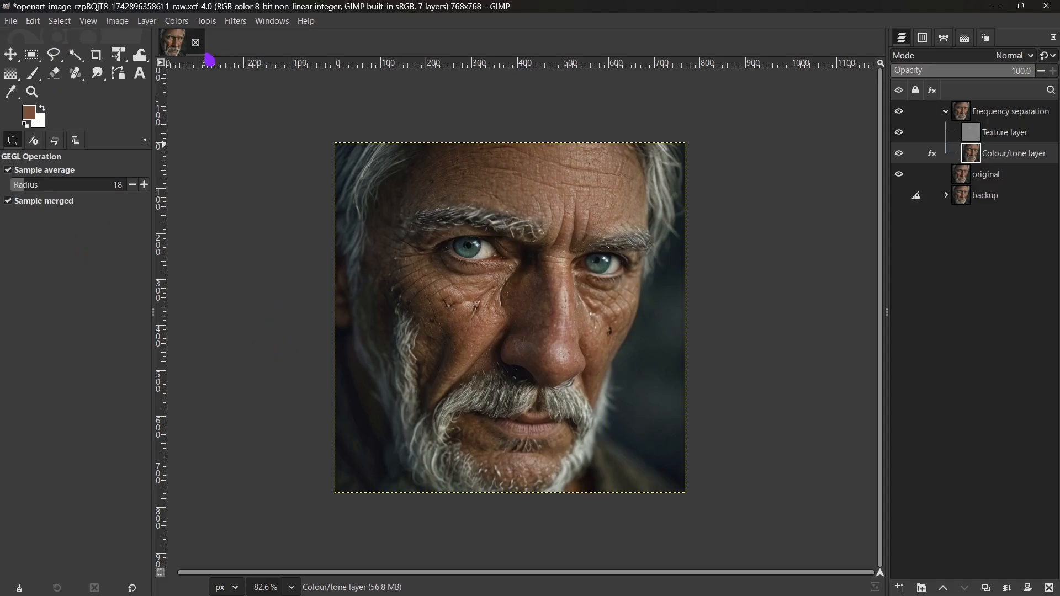
# Try a size of about 28.17 for the topmost Gaussian Blur effect on the Colour/tone layer, and discard the edit
pyautogui.click(933, 154)
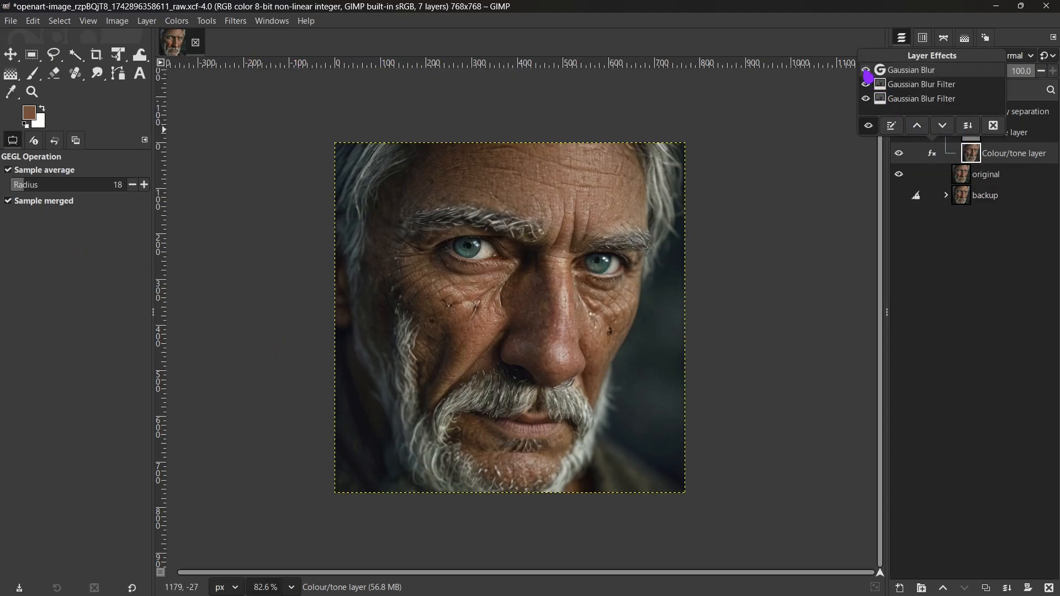
pyautogui.click(867, 75)
pyautogui.click(891, 126)
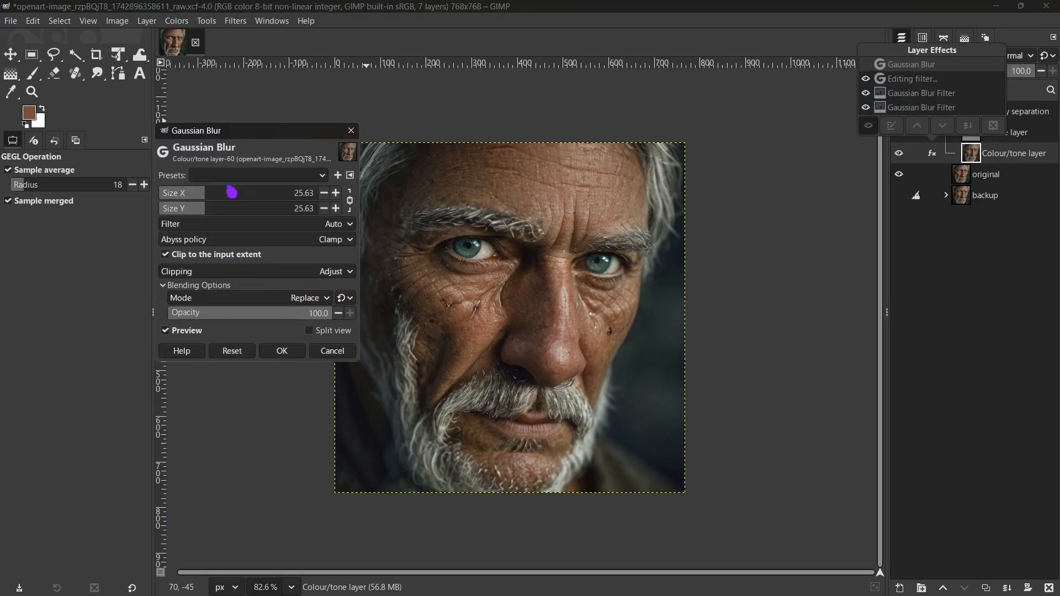
pyautogui.click(207, 211)
pyautogui.moveTo(207, 210)
pyautogui.mouseDown()
pyautogui.moveTo(194, 211)
pyautogui.moveTo(216, 214)
pyautogui.moveTo(207, 212)
pyautogui.mouseUp()
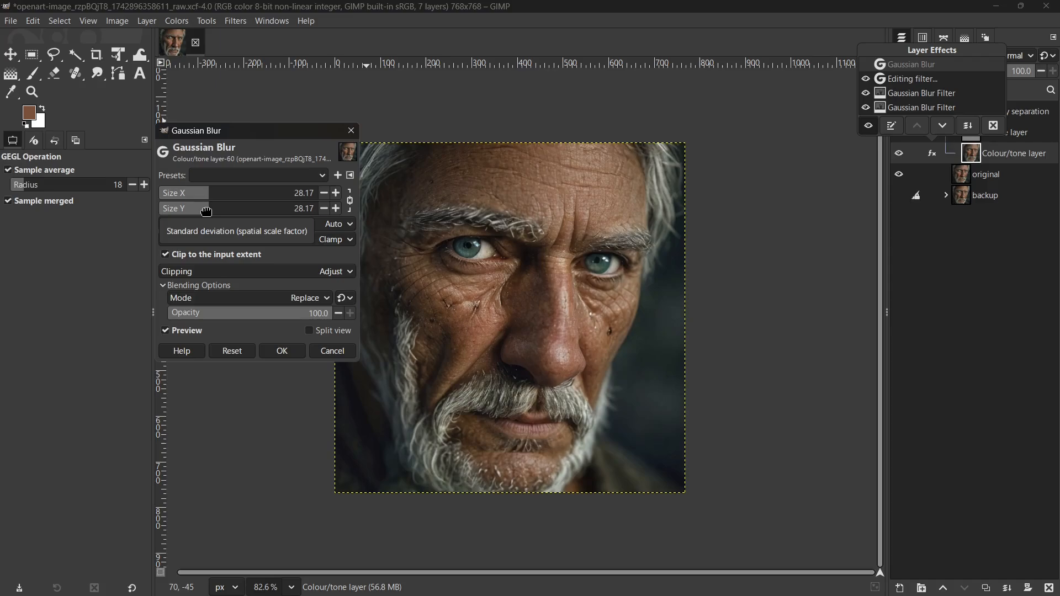
pyautogui.click(332, 351)
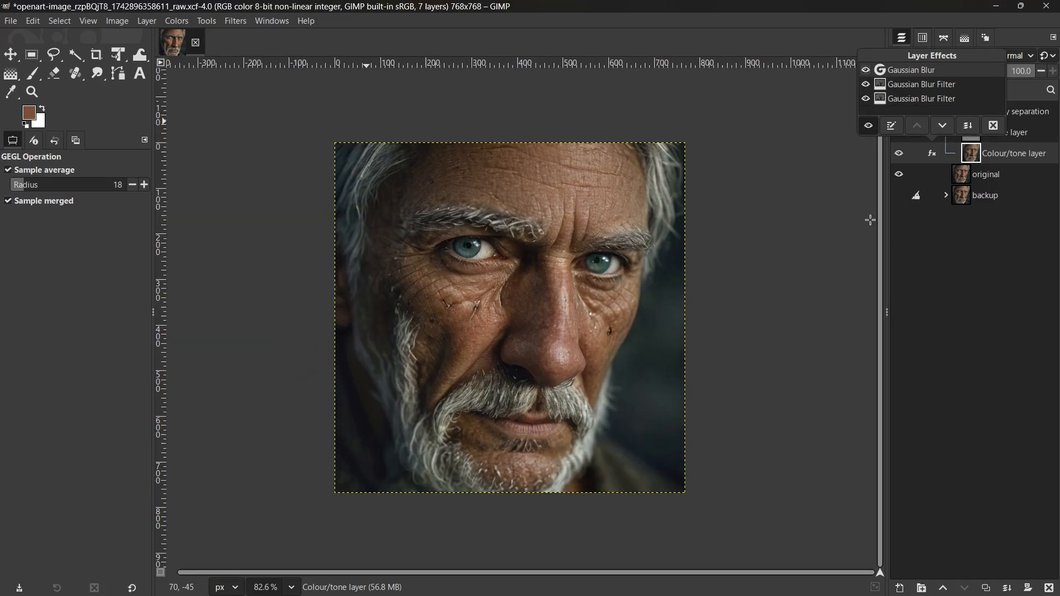
# Heal the dark spot on the forehead above the eyebrow on the Texture layer, using a Healing brush of size 27
pyautogui.click(1026, 138)
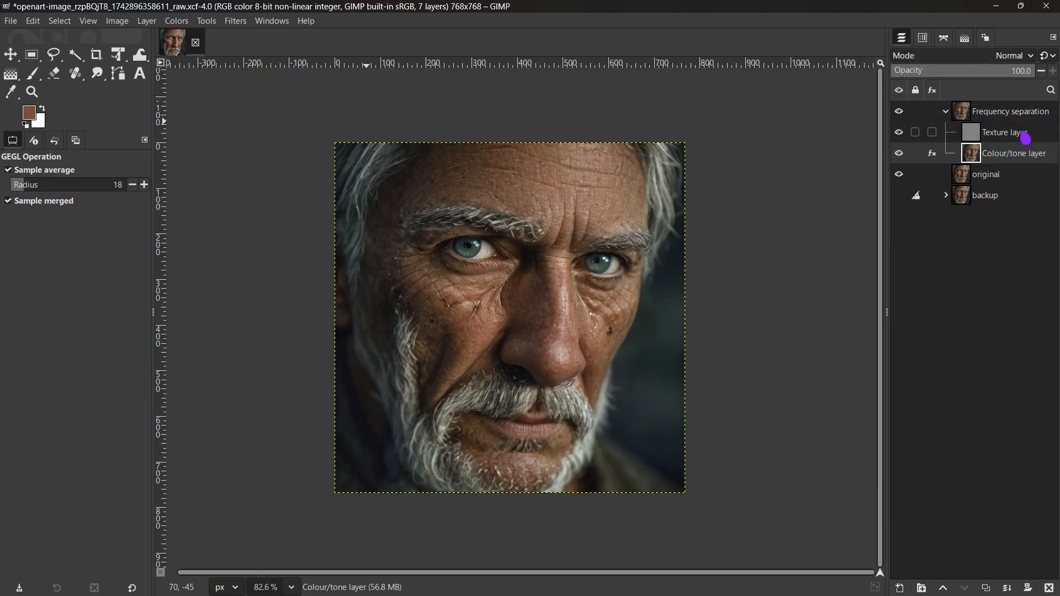
pyautogui.click(1025, 138)
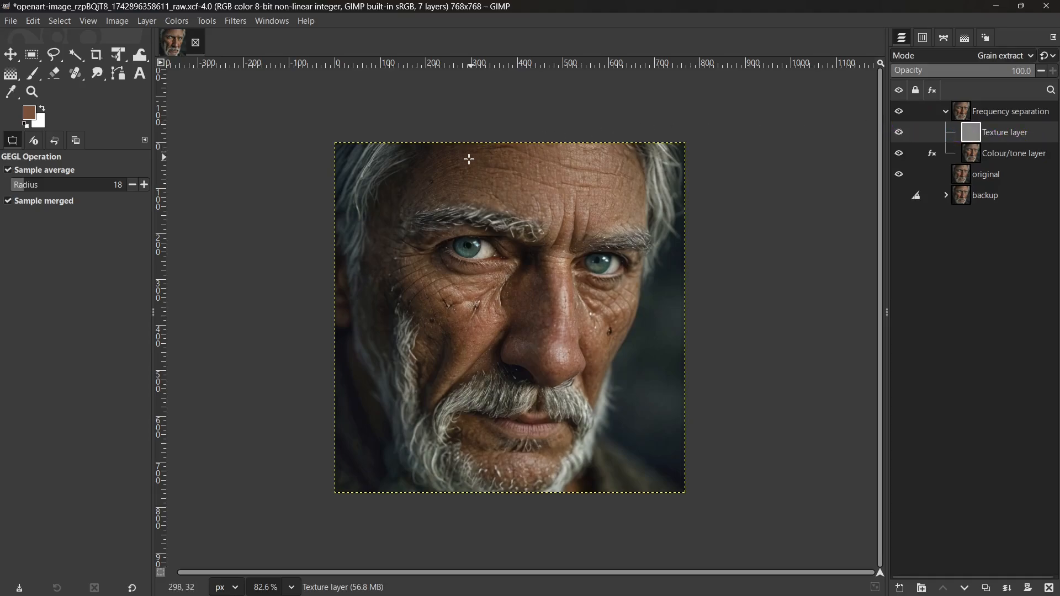
pyautogui.scroll(6, 447, 189)
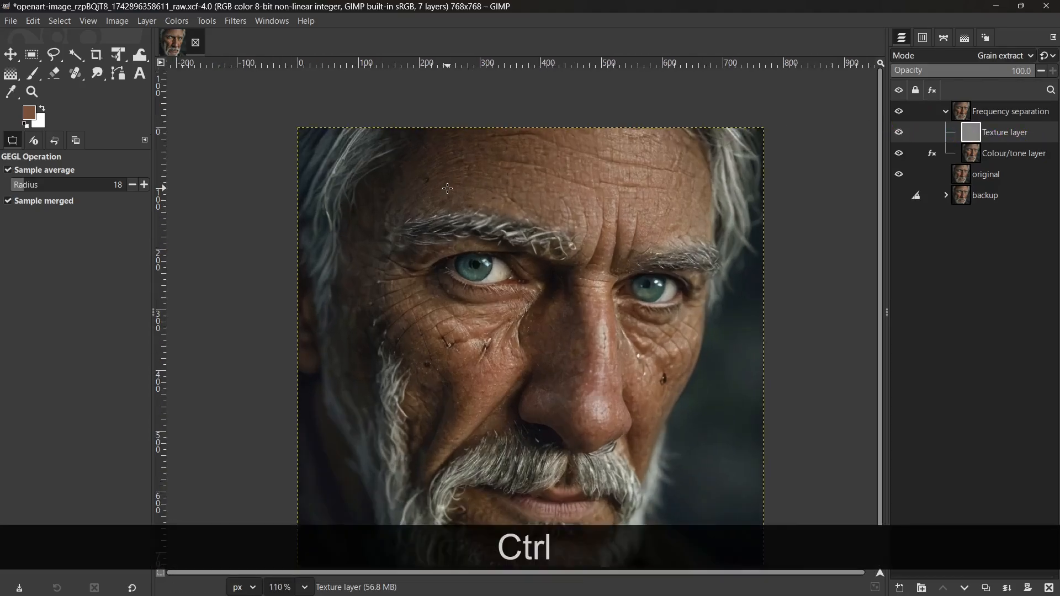
pyautogui.scroll(1, 447, 188)
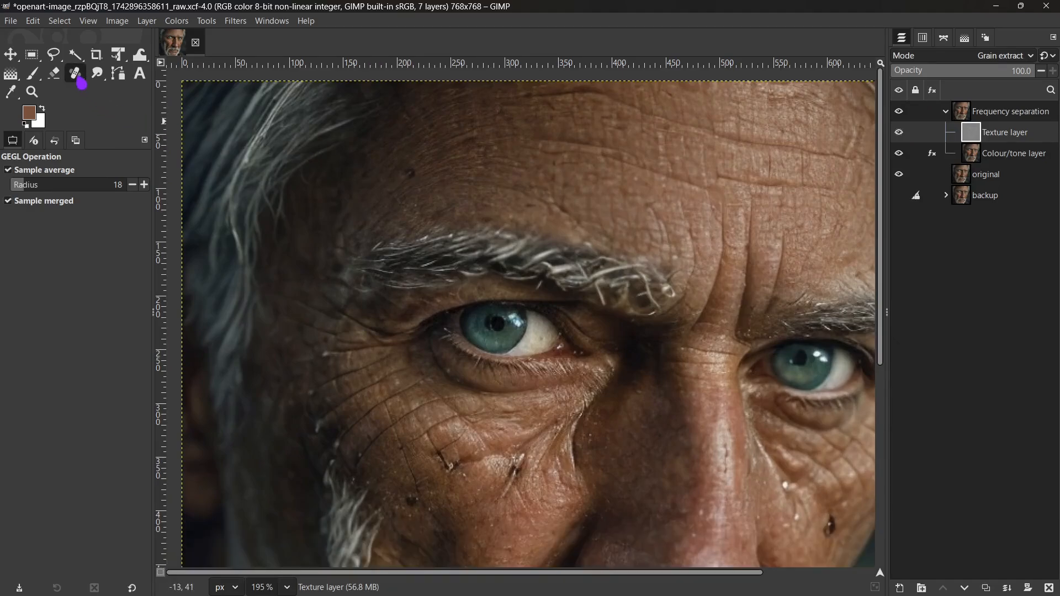
pyautogui.click(76, 74)
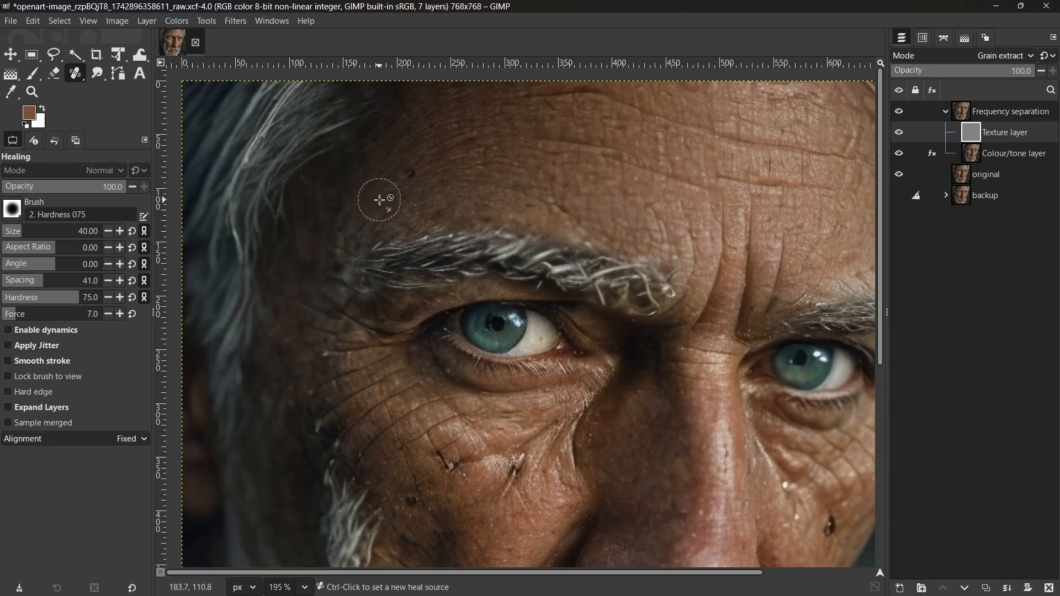
pyautogui.press('[')
pyautogui.press('[')
pyautogui.press('[')
pyautogui.press('[')
pyautogui.press('[')
pyautogui.press('[')
pyautogui.press('[')
pyautogui.press('[')
pyautogui.press('[')
pyautogui.press('[')
pyautogui.press('[')
pyautogui.press('[')
pyautogui.press('[')
pyautogui.keyDown('ctrl'); pyautogui.click(380, 200); pyautogui.keyUp('ctrl')
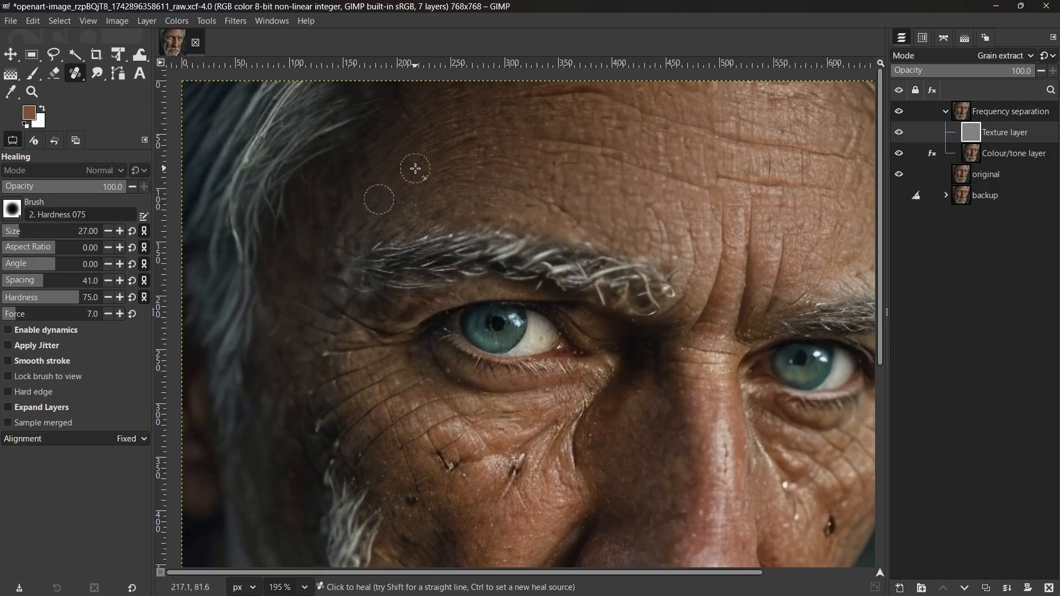
pyautogui.click(395, 181)
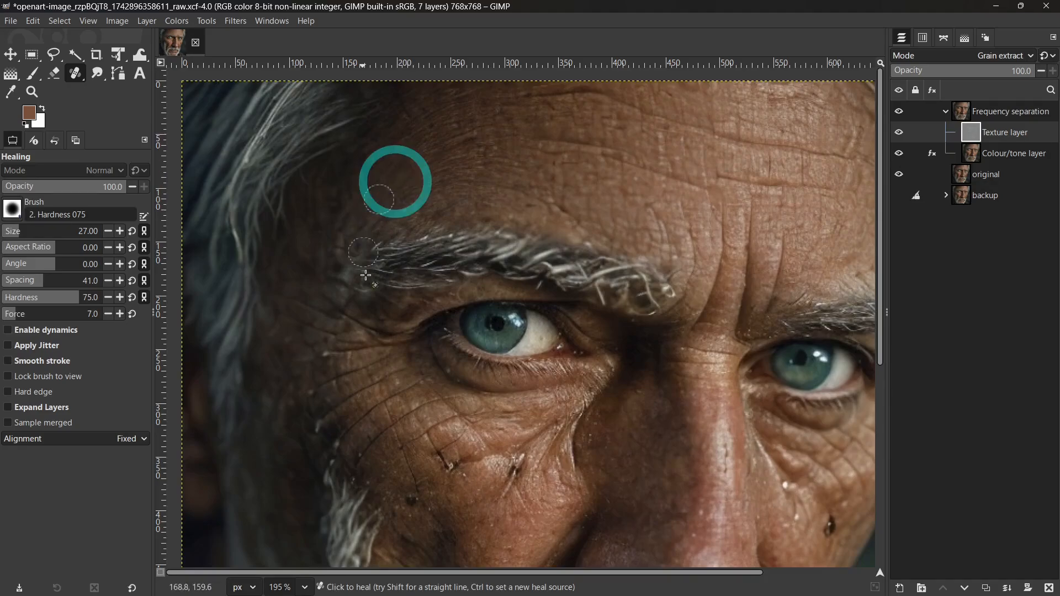
# Heal further blemishes and fine lines across the forehead on the Texture layer, resampling clean skin nearby for each area
pyautogui.keyDown('ctrl'); pyautogui.click(424, 160); pyautogui.keyUp('ctrl')
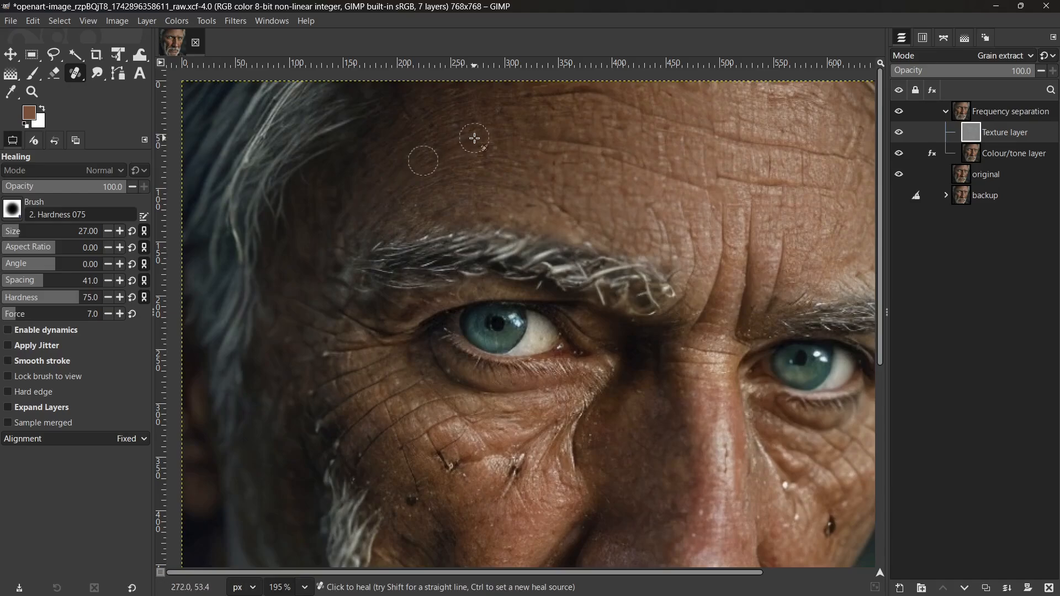
pyautogui.keyDown('ctrl'); pyautogui.click(409, 140); pyautogui.keyUp('ctrl')
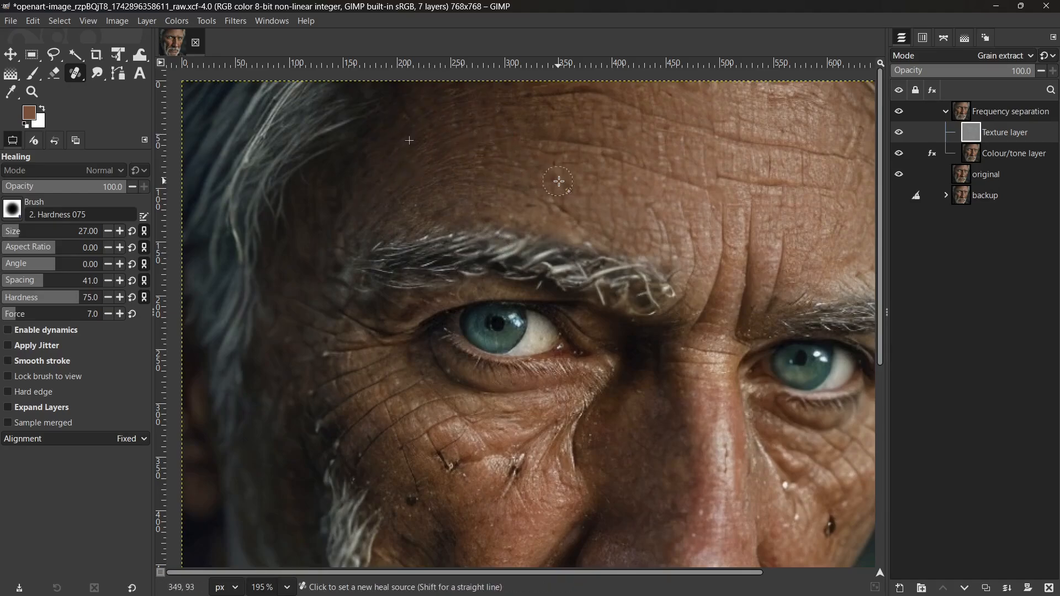
pyautogui.keyDown('ctrl'); pyautogui.click(583, 200); pyautogui.keyUp('ctrl')
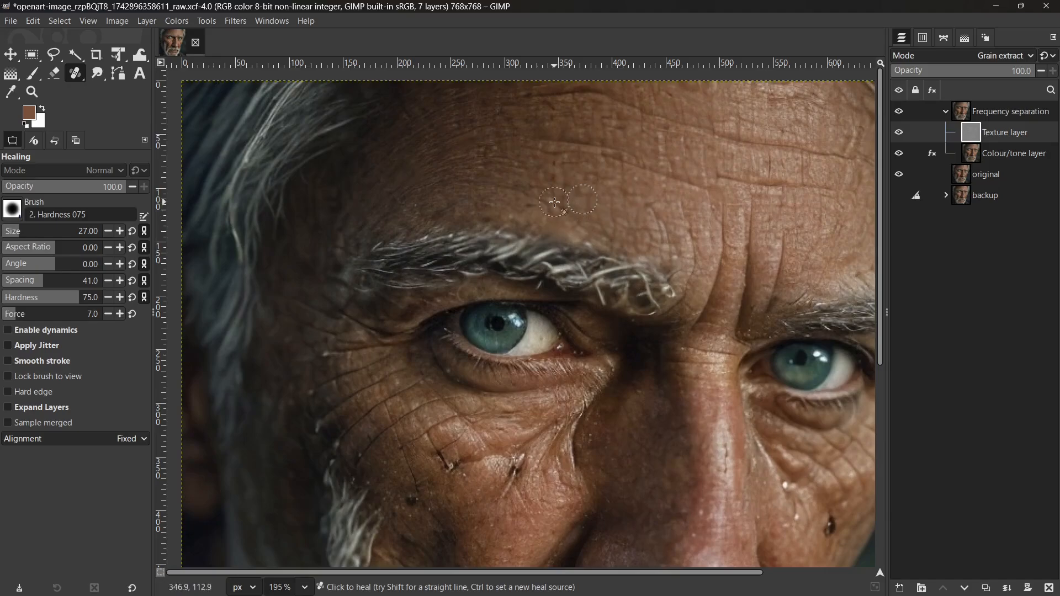
pyautogui.keyDown('ctrl'); pyautogui.click(501, 193); pyautogui.keyUp('ctrl')
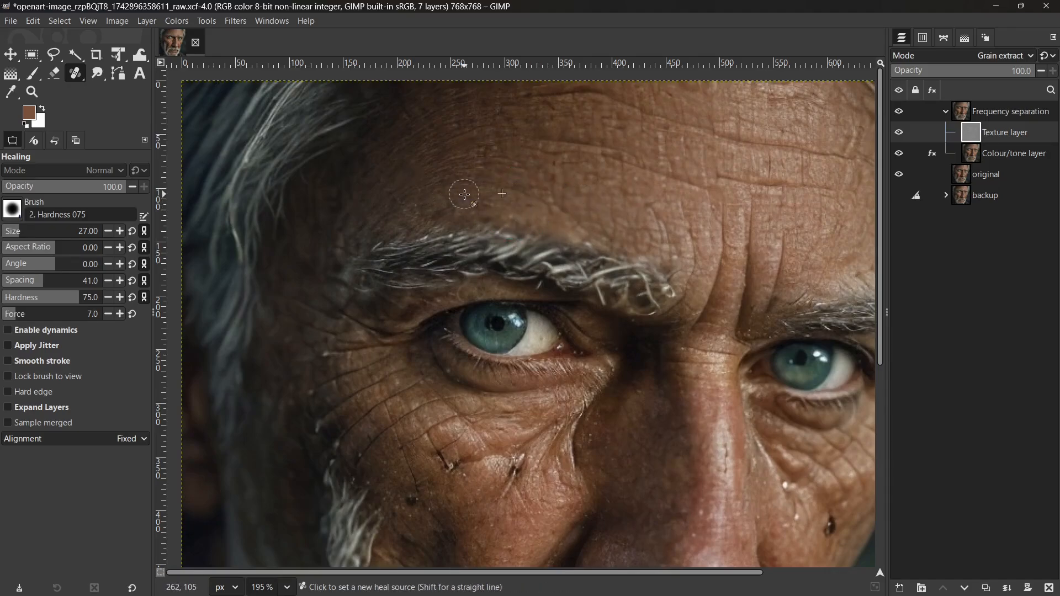
pyautogui.click(604, 106)
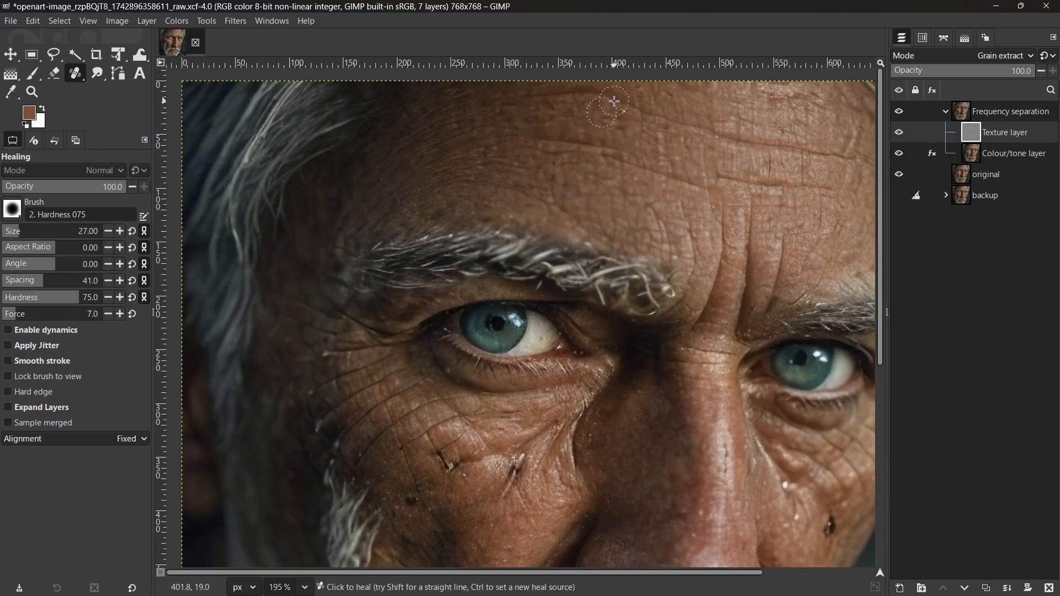
pyautogui.click(511, 98)
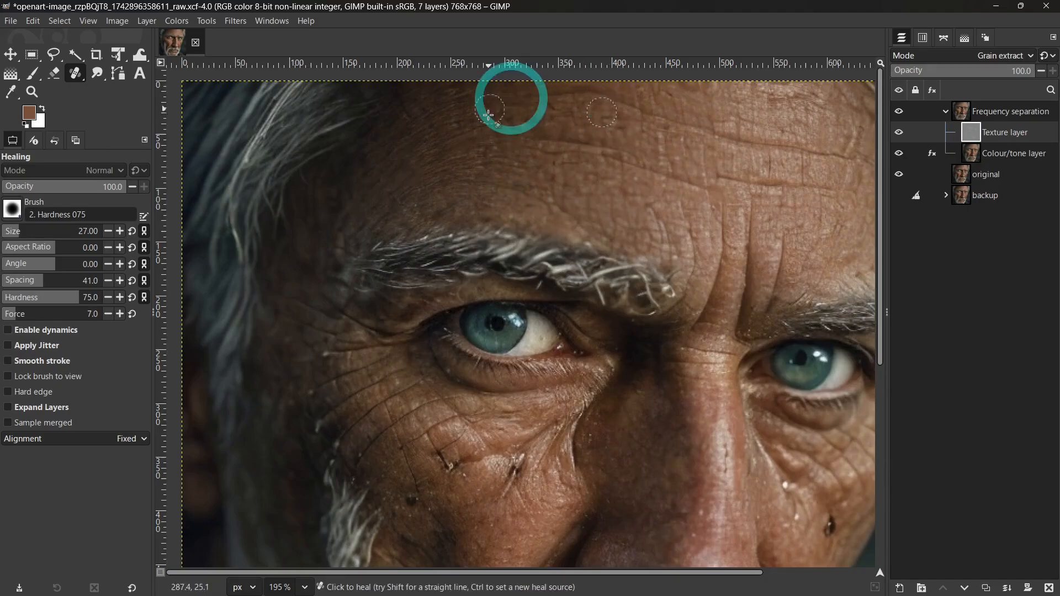
pyautogui.keyDown('ctrl'); pyautogui.click(650, 141); pyautogui.keyUp('ctrl')
pyautogui.click(623, 130)
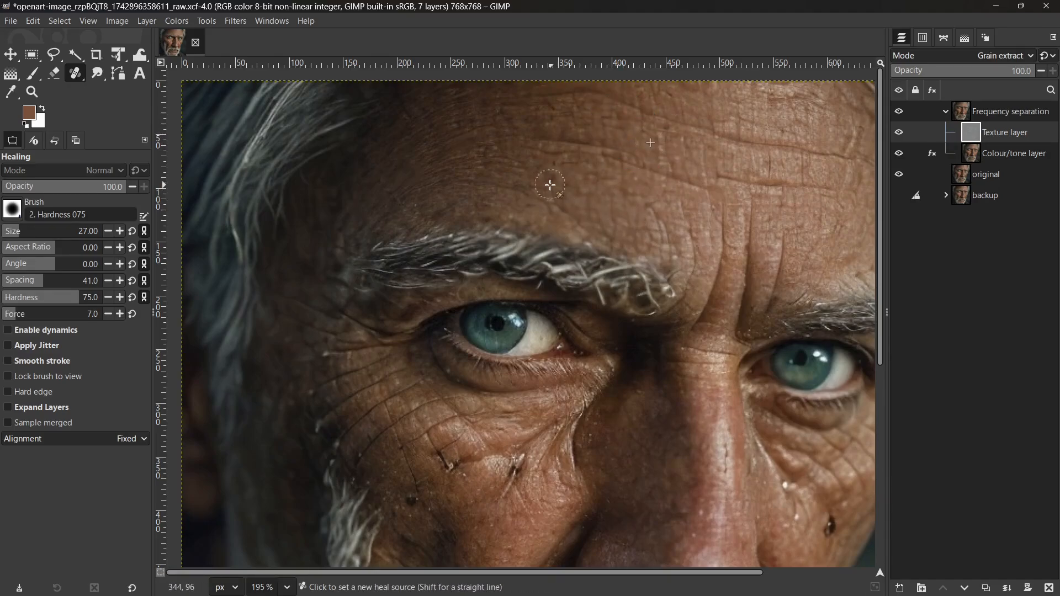
pyautogui.keyDown('ctrl'); pyautogui.click(485, 199); pyautogui.keyUp('ctrl')
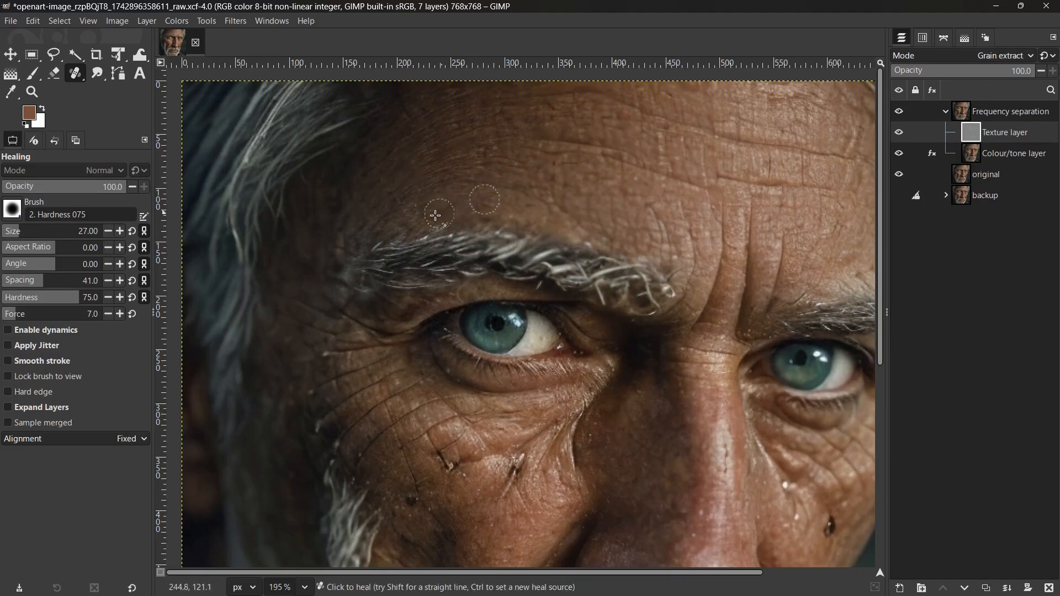
pyautogui.click(449, 203)
# Add a transparent new layer in LCh Color mode directly above the Colour/tone layer
pyautogui.click(1003, 153)
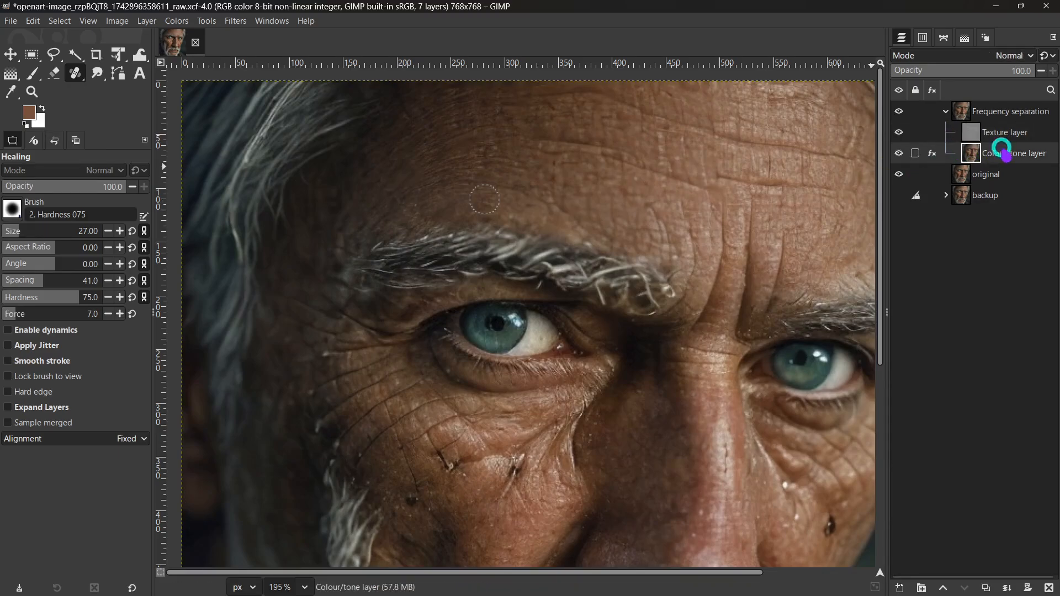
pyautogui.click(148, 21)
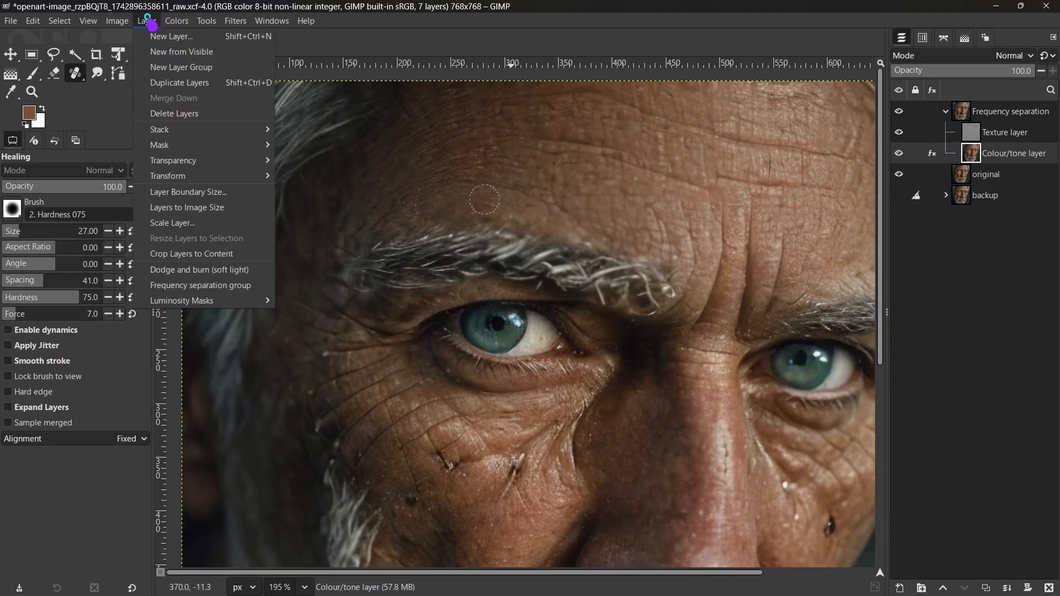
pyautogui.click(155, 36)
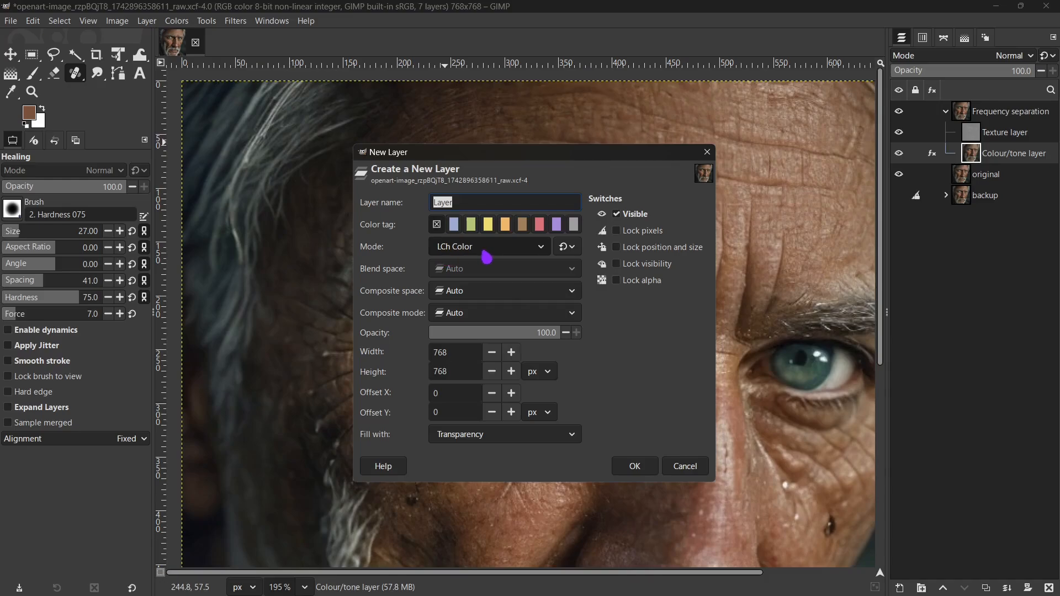
pyautogui.click(627, 468)
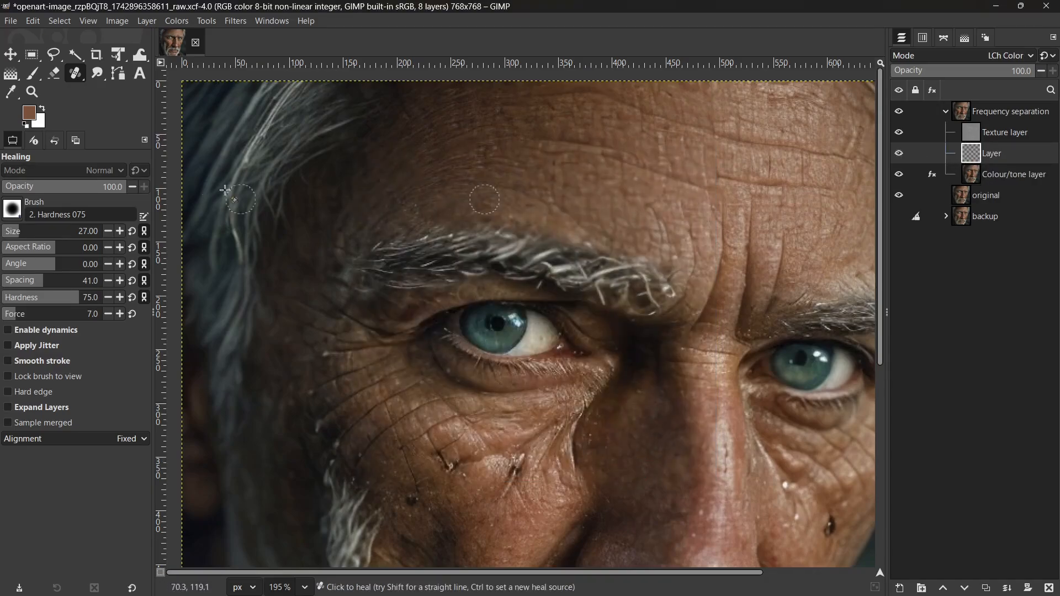
# Paint a sampled skin colour over the temple with a Paintbrush of size 73 and hardness 0, and compare with the layer hidden
pyautogui.click(33, 76)
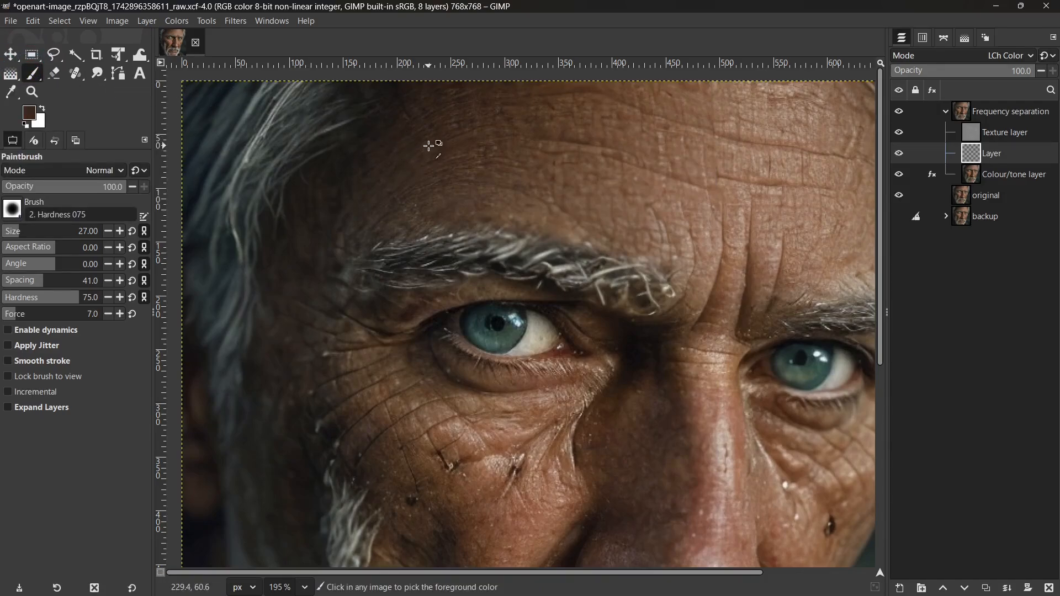
pyautogui.press(']')
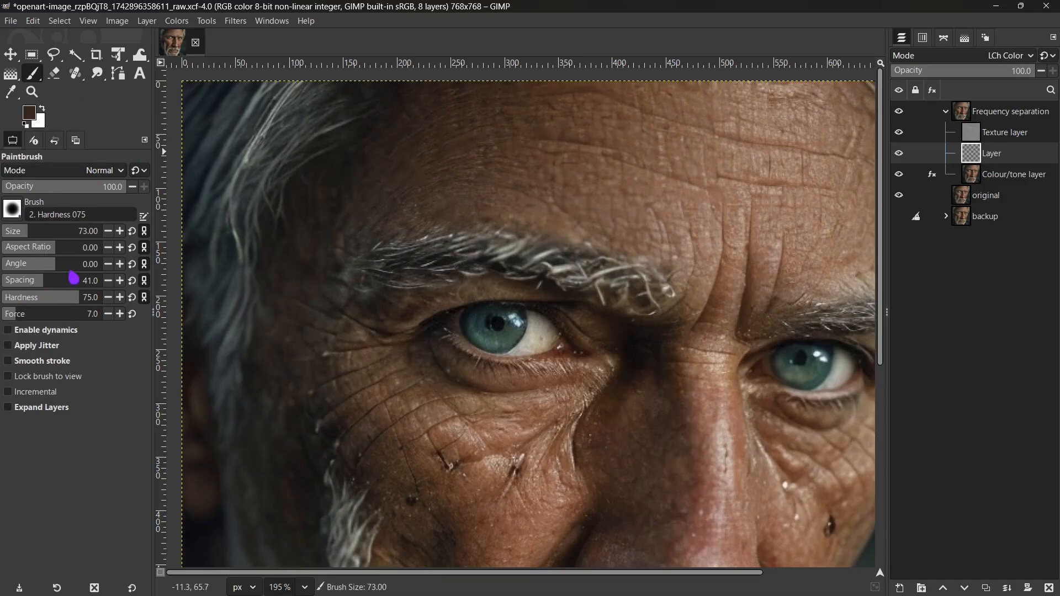
pyautogui.moveTo(78, 298); pyautogui.dragTo(7, 300)
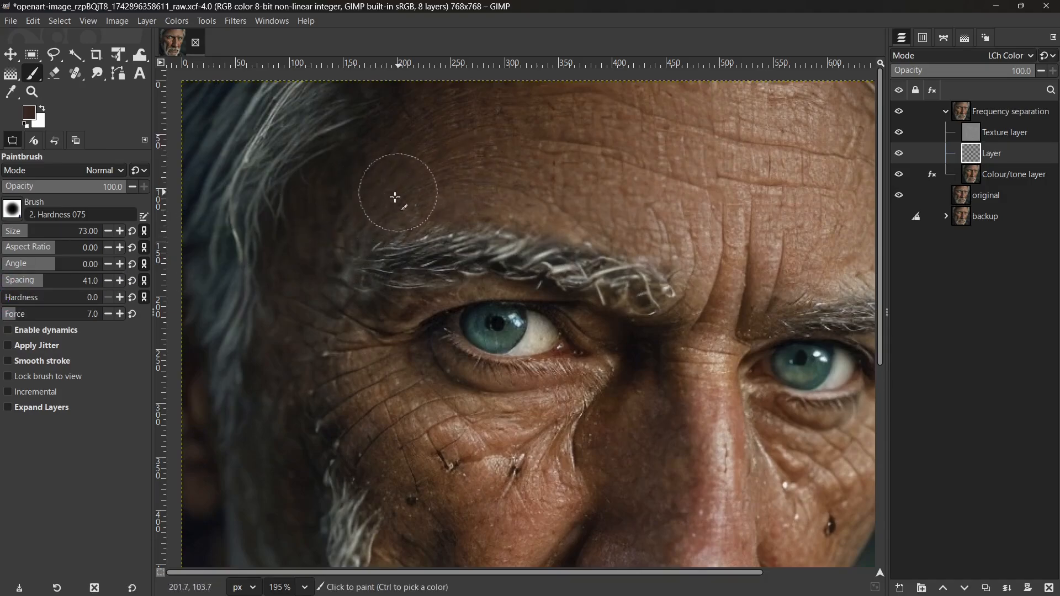
pyautogui.click(333, 252)
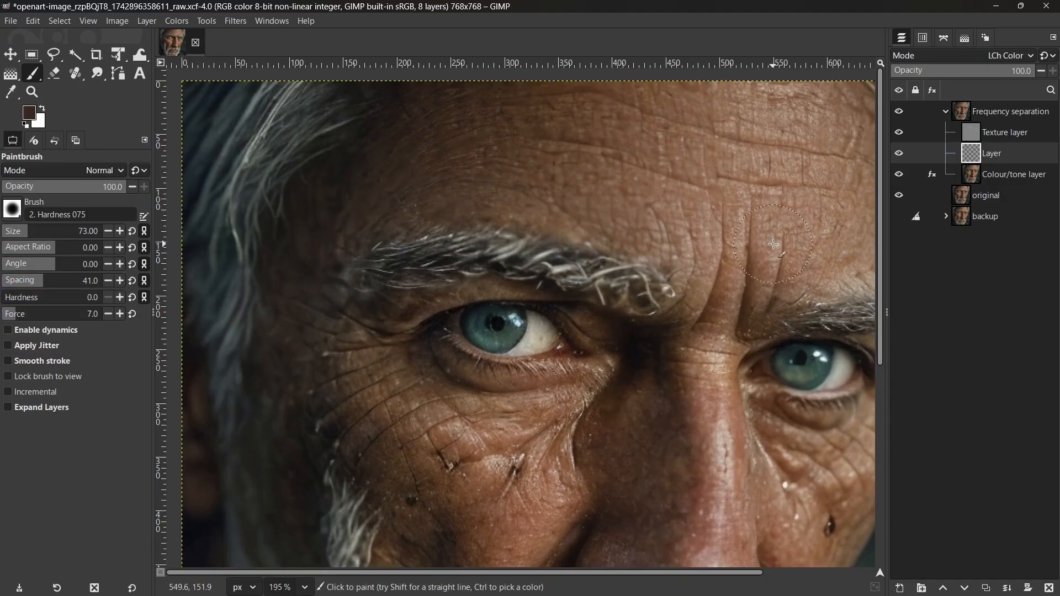
pyautogui.click(898, 153)
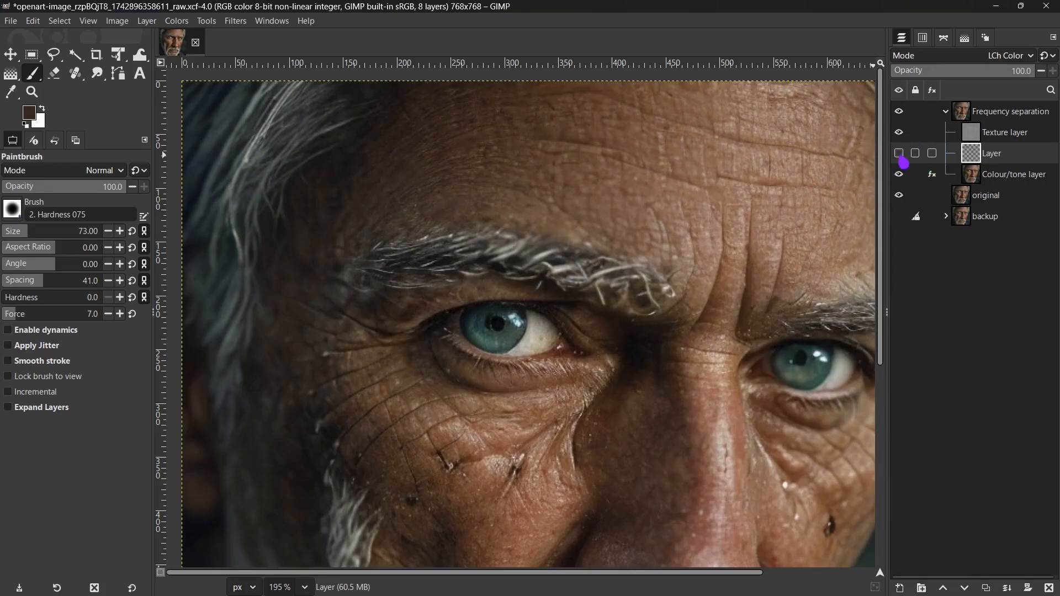
pyautogui.click(899, 153)
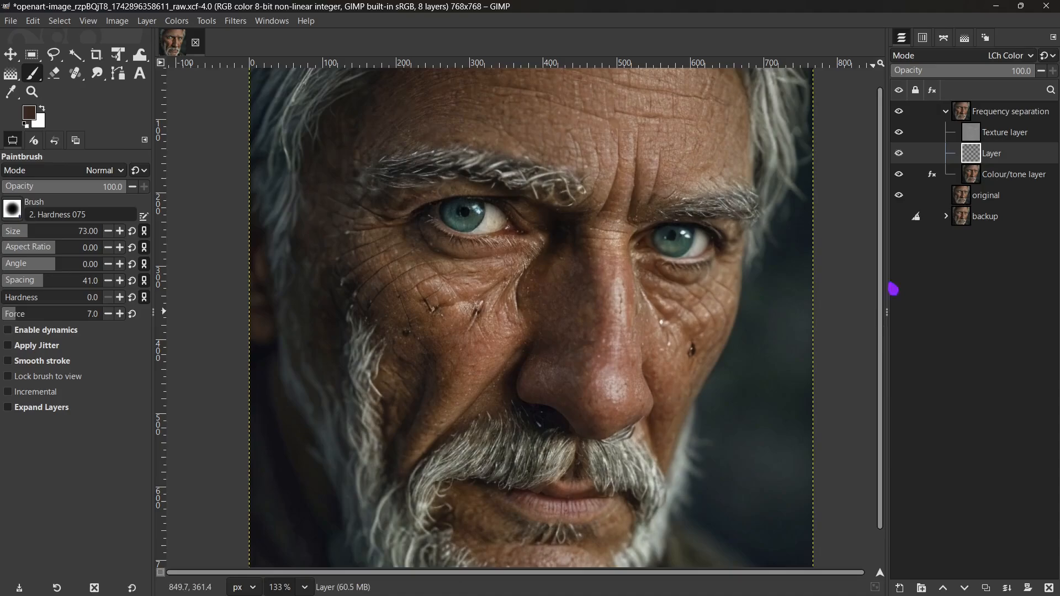
# Outline the cheek below the eye beside the nose with Free Select on the Colour/tone layer, and feather the selection
pyautogui.click(902, 174)
pyautogui.click(53, 55)
pyautogui.moveTo(722, 258)
pyautogui.mouseDown()
pyautogui.moveTo(639, 279)
pyautogui.moveTo(657, 419)
pyautogui.moveTo(677, 423)
pyautogui.moveTo(720, 347)
pyautogui.moveTo(740, 286)
pyautogui.moveTo(721, 259)
pyautogui.mouseUp()
pyautogui.click(59, 20)
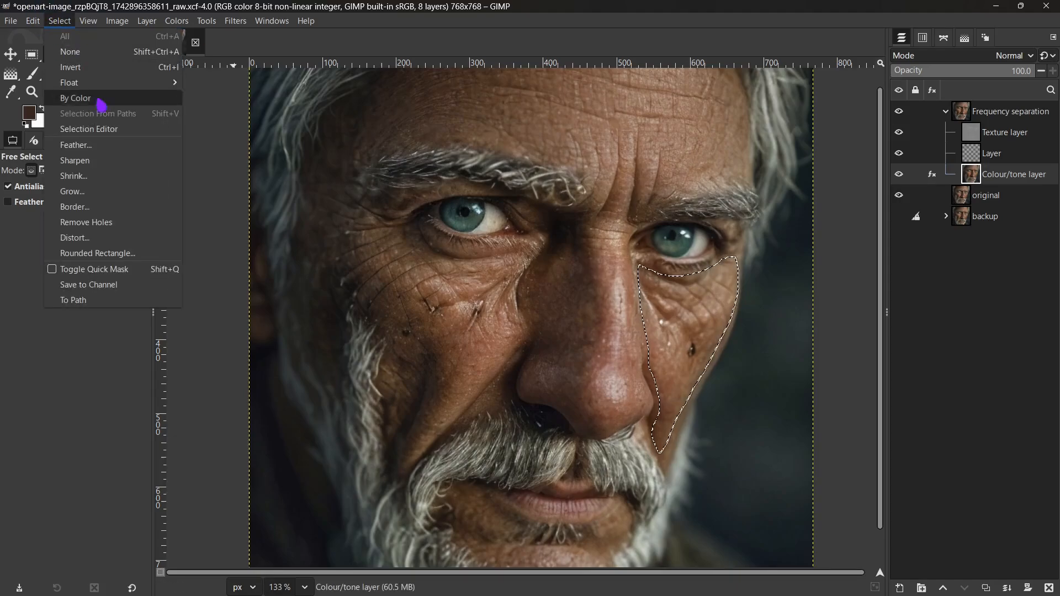
pyautogui.click(83, 143)
pyautogui.click(560, 355)
# Apply a Gaussian Blur with Size X and Y of about 22.01 to the selected cheek, and clear the selection
pyautogui.click(235, 21)
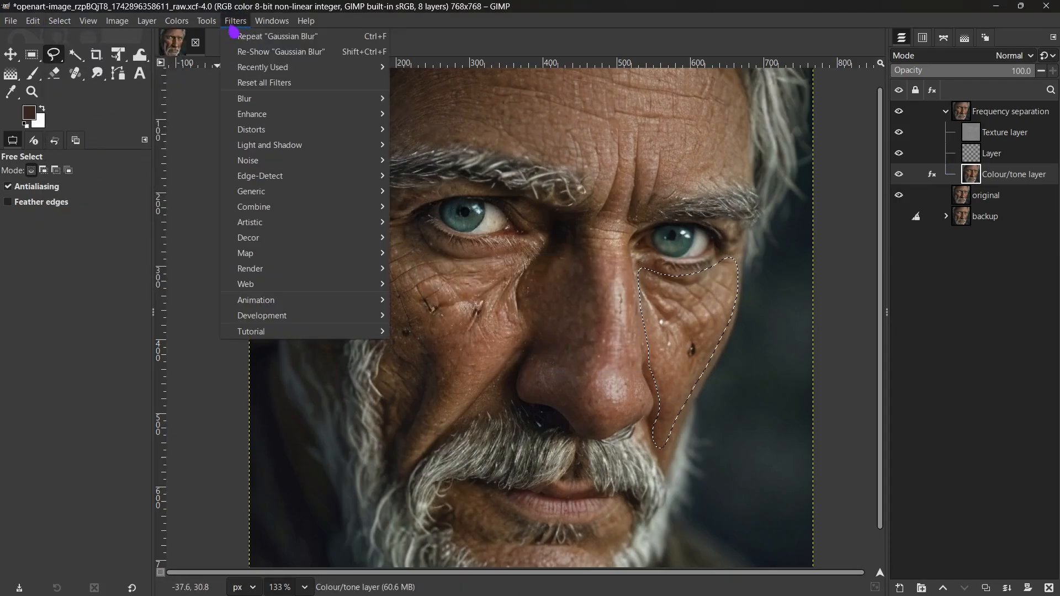
pyautogui.click(246, 47)
pyautogui.moveTo(190, 207); pyautogui.dragTo(198, 208)
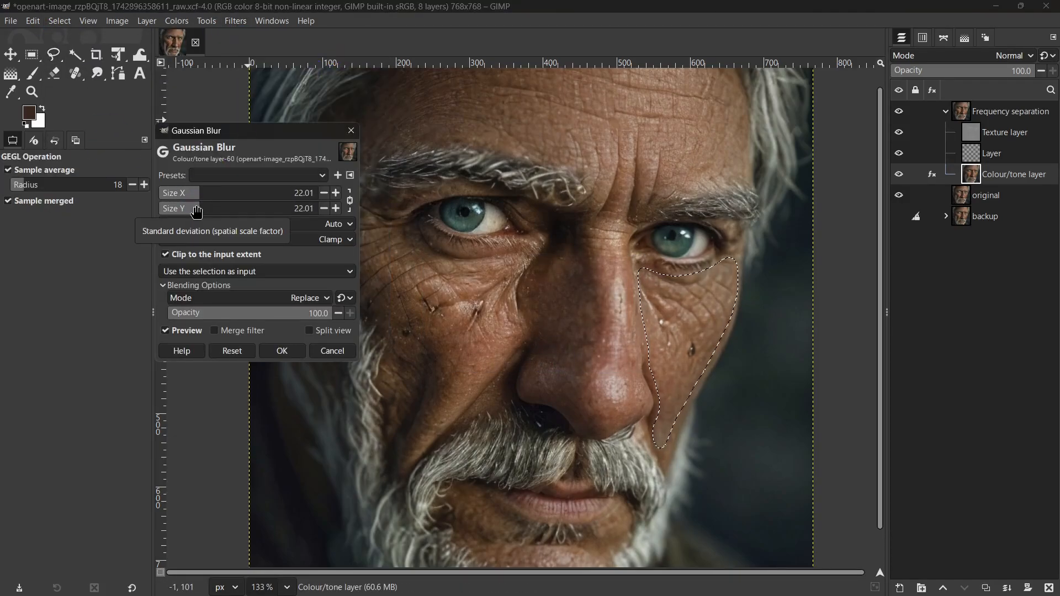
pyautogui.click(281, 351)
pyautogui.click(59, 20)
pyautogui.click(71, 52)
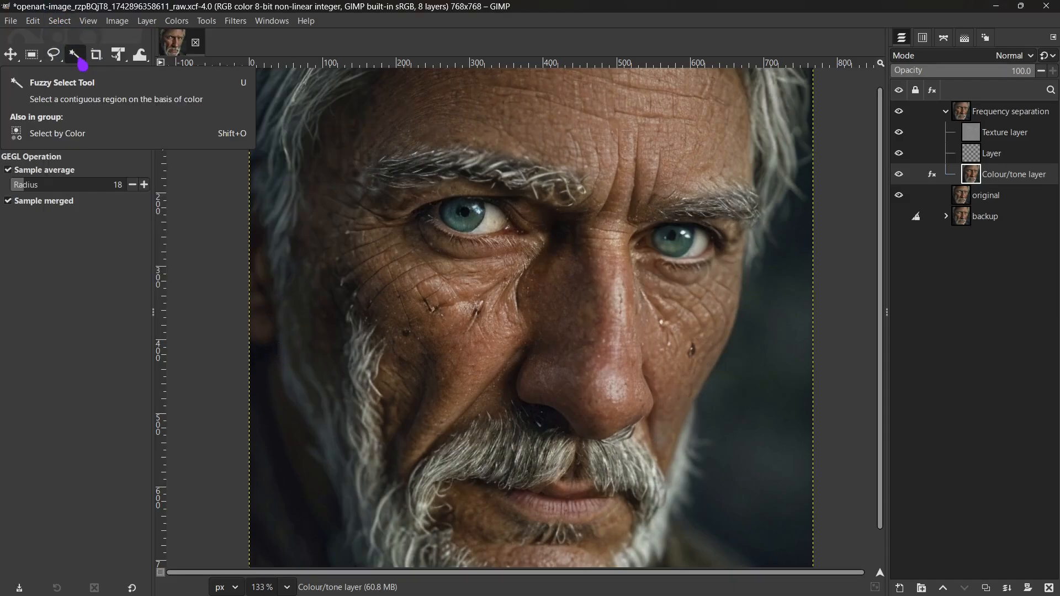
pyautogui.click(931, 174)
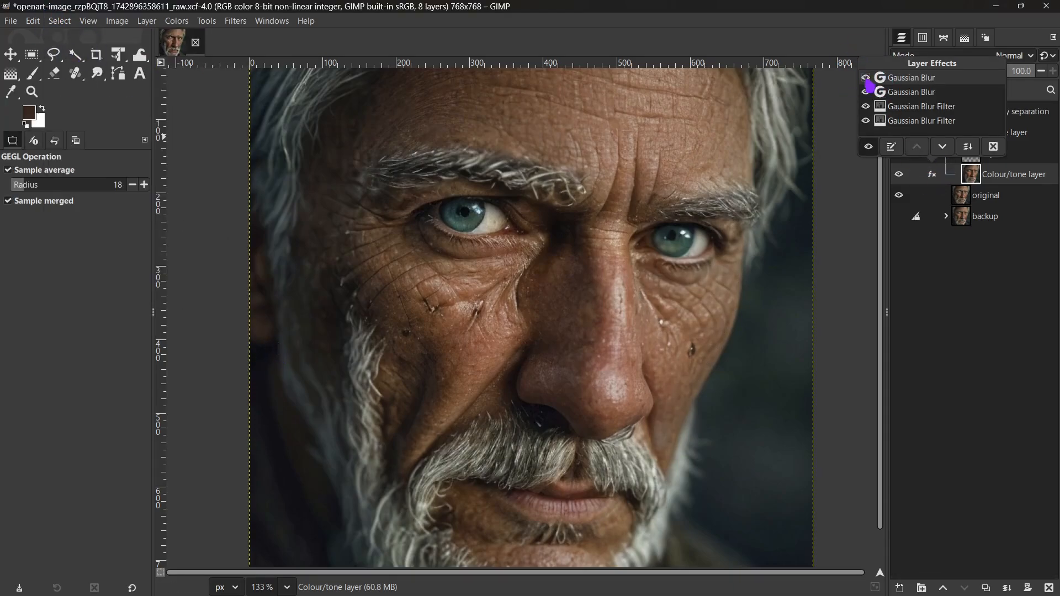
pyautogui.click(1015, 179)
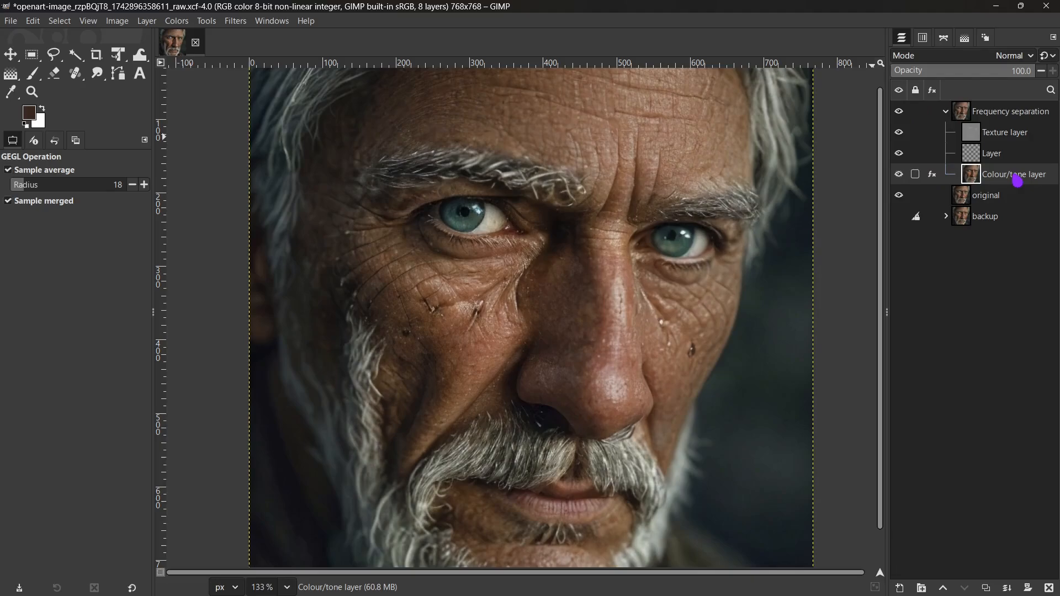
# Heal the pale spots below the image-right eye on the Texture layer with a Healing brush of size 24
pyautogui.click(1015, 138)
pyautogui.scroll(3, 668, 347)
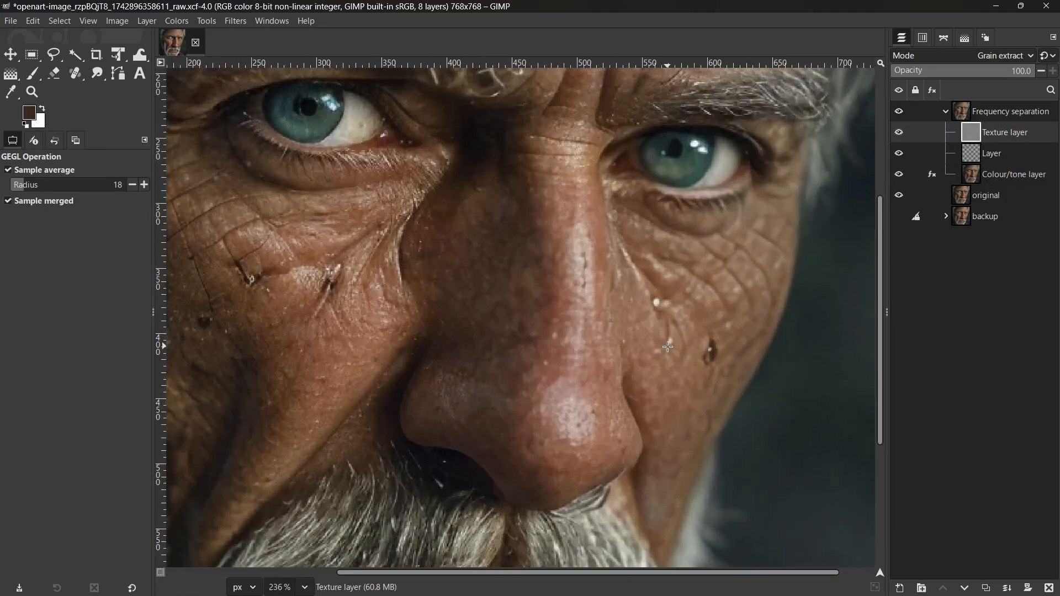
pyautogui.press('h')
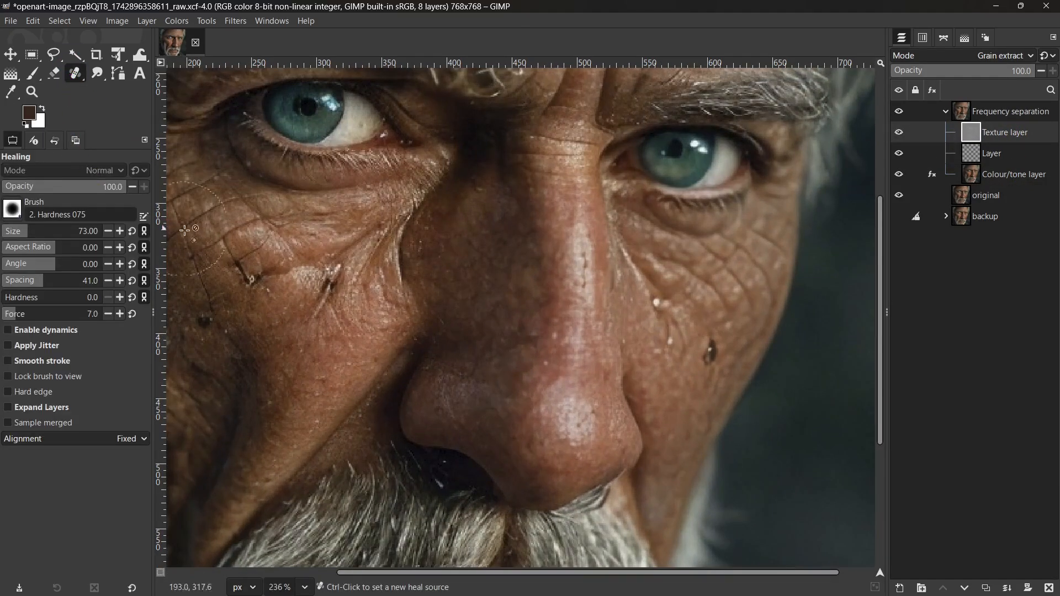
pyautogui.press('[')
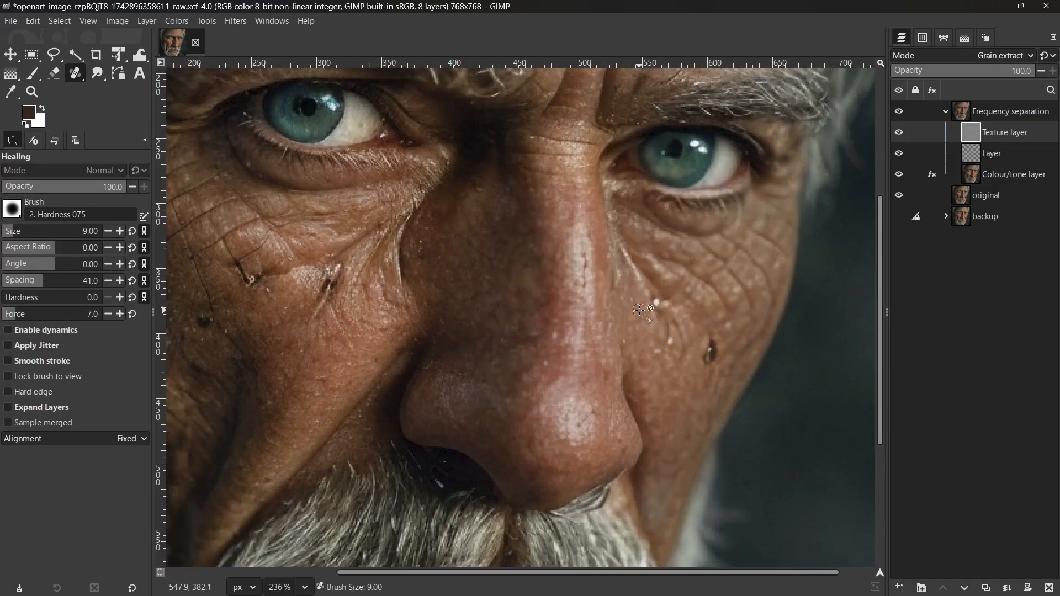
pyautogui.click(655, 300)
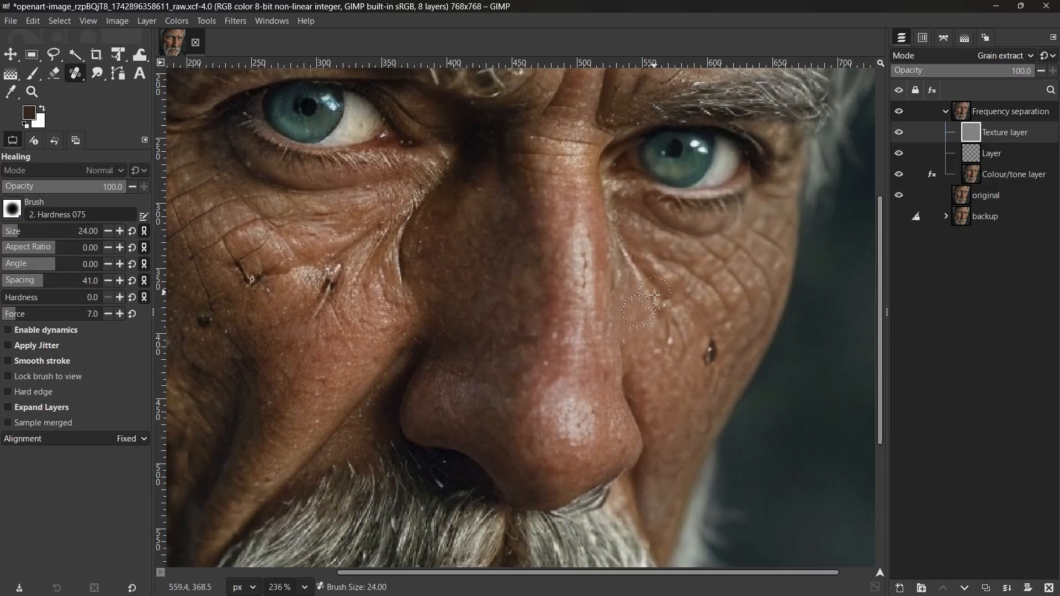
pyautogui.keyDown('ctrl'); pyautogui.click(639, 359); pyautogui.keyUp('ctrl')
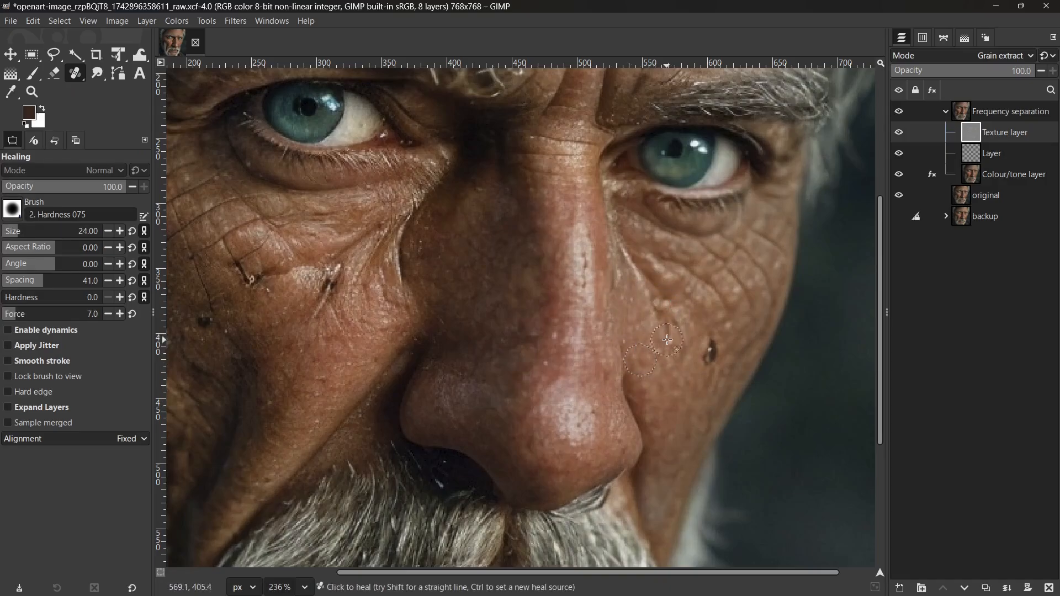
# Heal the dark mole on the image-right cheek with the Healing brush enlarged to size 32
pyautogui.press(']')
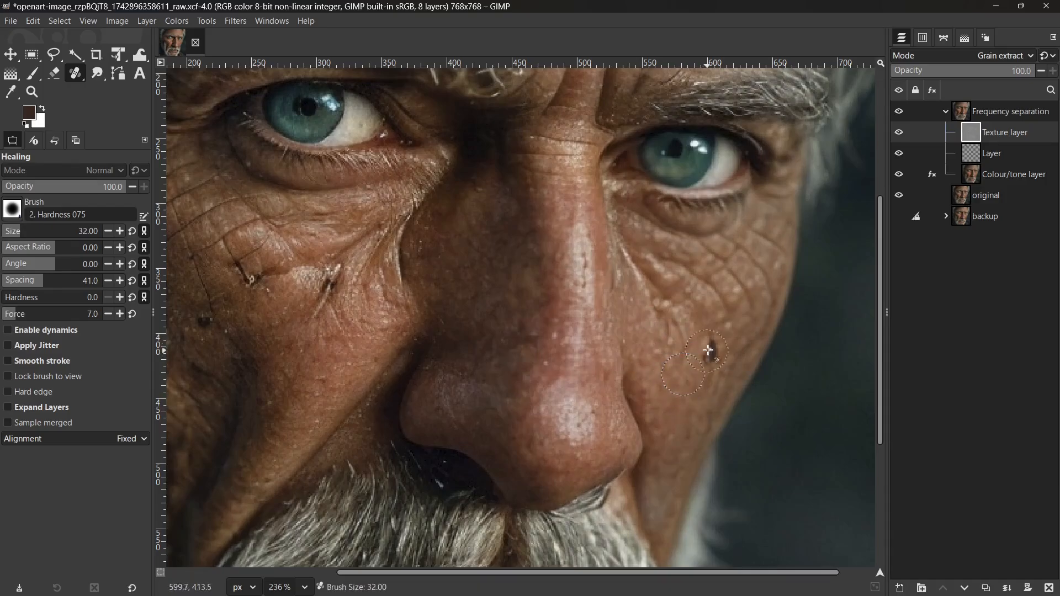
pyautogui.moveTo(708, 350); pyautogui.dragTo(714, 348)
pyautogui.click(712, 353)
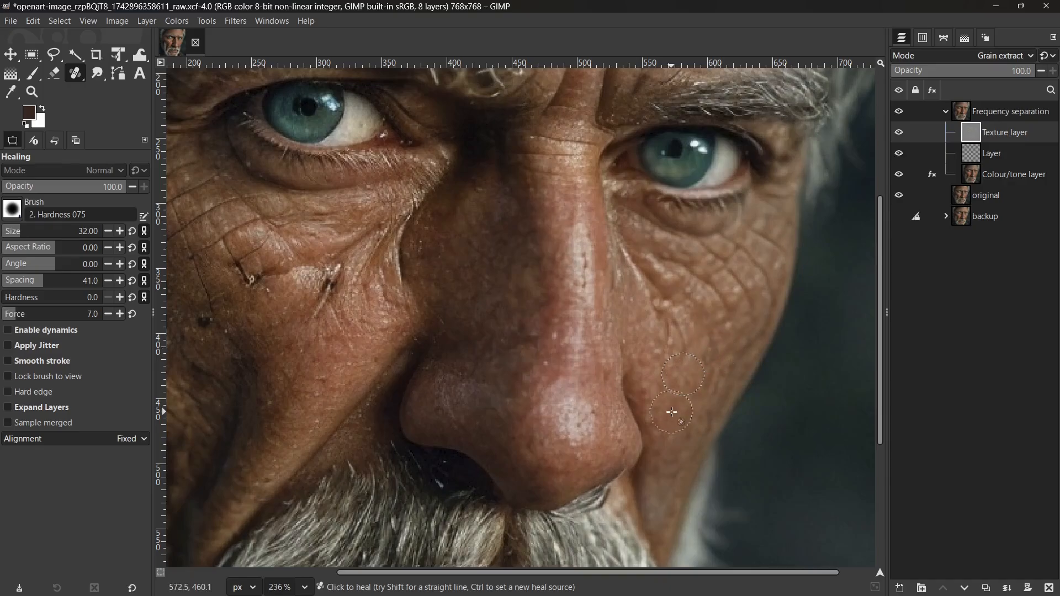
# Reduce the Healing brush to size 14 and sample clean texture on the bridge of the nose
pyautogui.press('[')
pyautogui.press('[')
pyautogui.press('[')
pyautogui.press('[')
pyautogui.press('[')
pyautogui.press('[')
pyautogui.press('[')
pyautogui.press('[')
pyautogui.press('[')
pyautogui.press('[')
pyautogui.press('[')
pyautogui.press('[')
pyautogui.press('[')
pyautogui.press('[')
pyautogui.press('[')
pyautogui.press('[')
pyautogui.press('[')
pyautogui.press('[')
pyautogui.keyDown('ctrl'); pyautogui.click(570, 260); pyautogui.keyUp('ctrl')
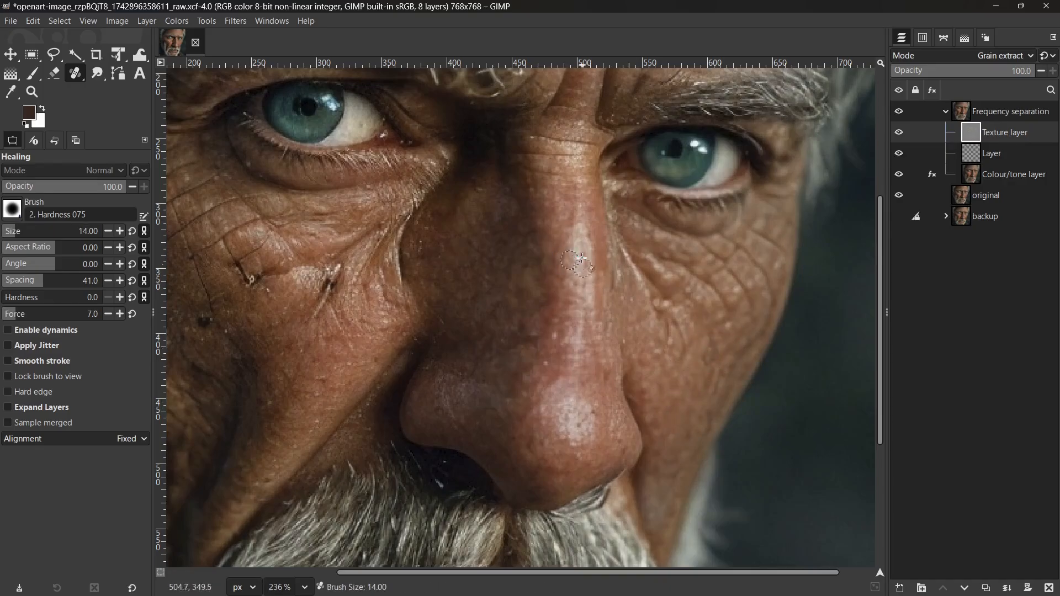
# Show only the Texture layer of the group and heal the irregular spots on the cheek beside the nose from nearby texture
pyautogui.click(900, 134)
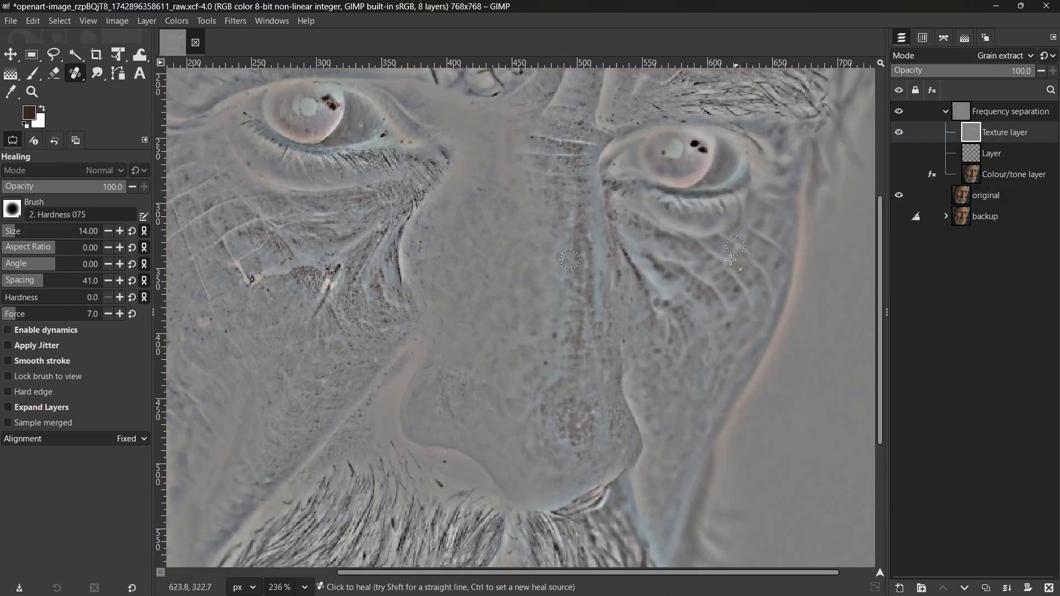
pyautogui.scroll(2, 734, 340)
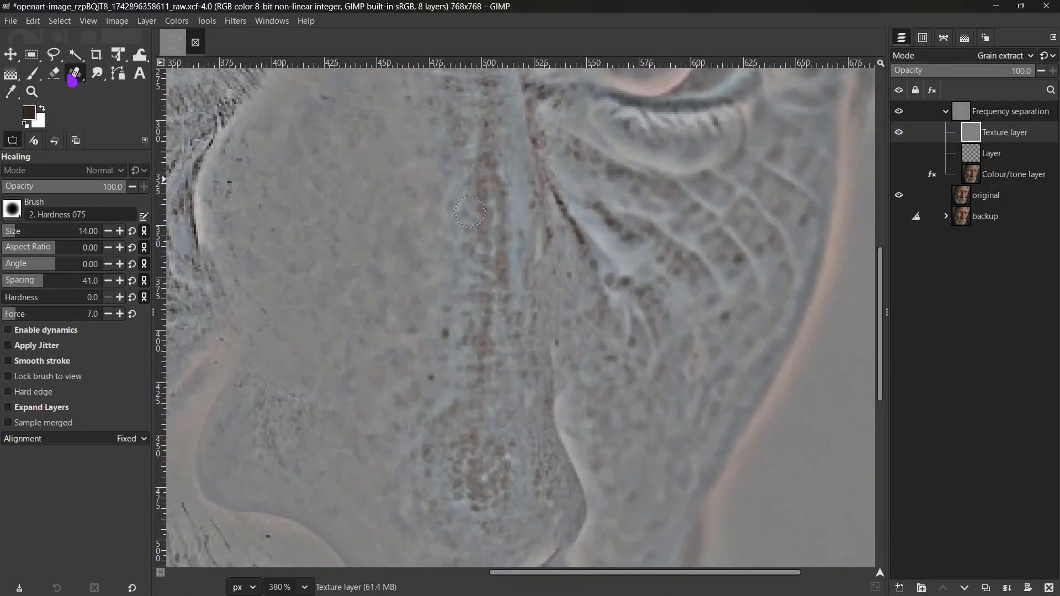
pyautogui.keyDown('ctrl'); pyautogui.click(710, 338); pyautogui.keyUp('ctrl')
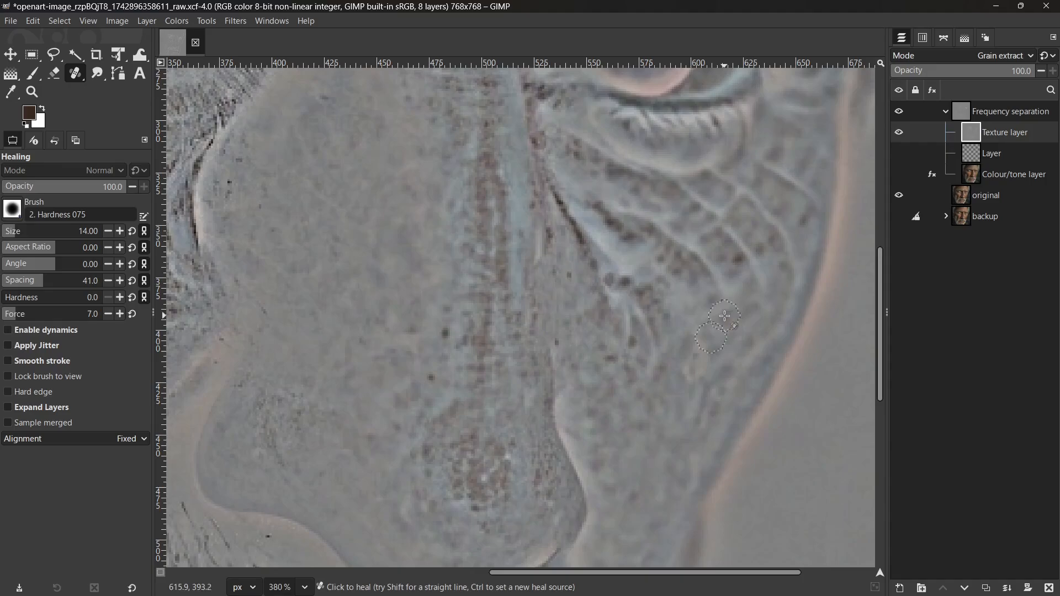
pyautogui.keyDown('ctrl'); pyautogui.click(584, 317); pyautogui.keyUp('ctrl')
pyautogui.click(611, 279)
pyautogui.keyDown('ctrl'); pyautogui.click(568, 295); pyautogui.keyUp('ctrl')
# Set the healing force to 10, heal more cheek spots from several nearby sources, and show all layers again
pyautogui.moveTo(5, 318); pyautogui.dragTo(12, 318)
pyautogui.keyDown('ctrl'); pyautogui.click(449, 299); pyautogui.keyUp('ctrl')
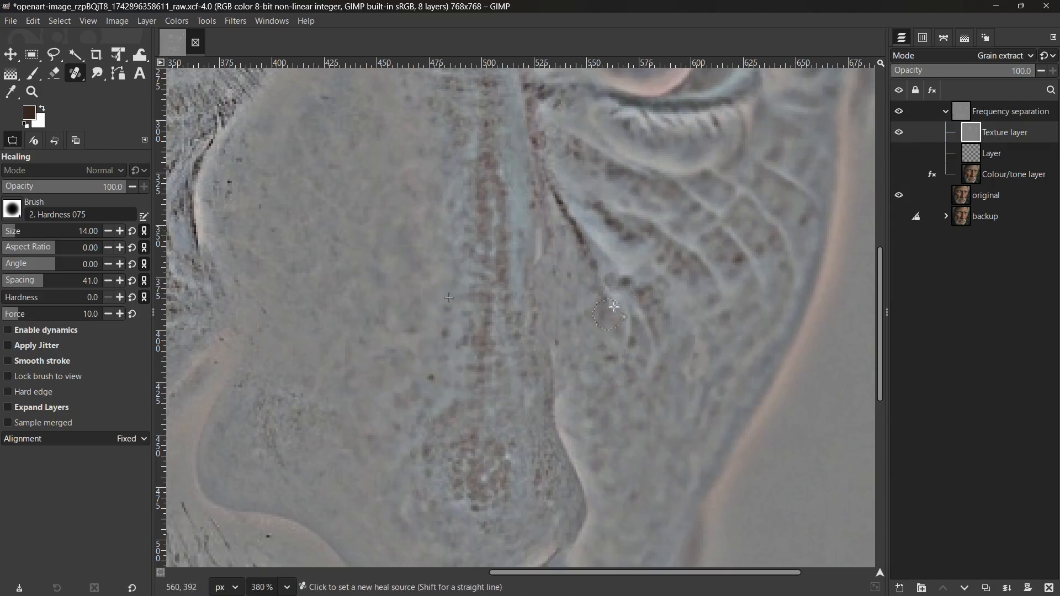
pyautogui.keyDown('ctrl'); pyautogui.click(665, 315); pyautogui.keyUp('ctrl')
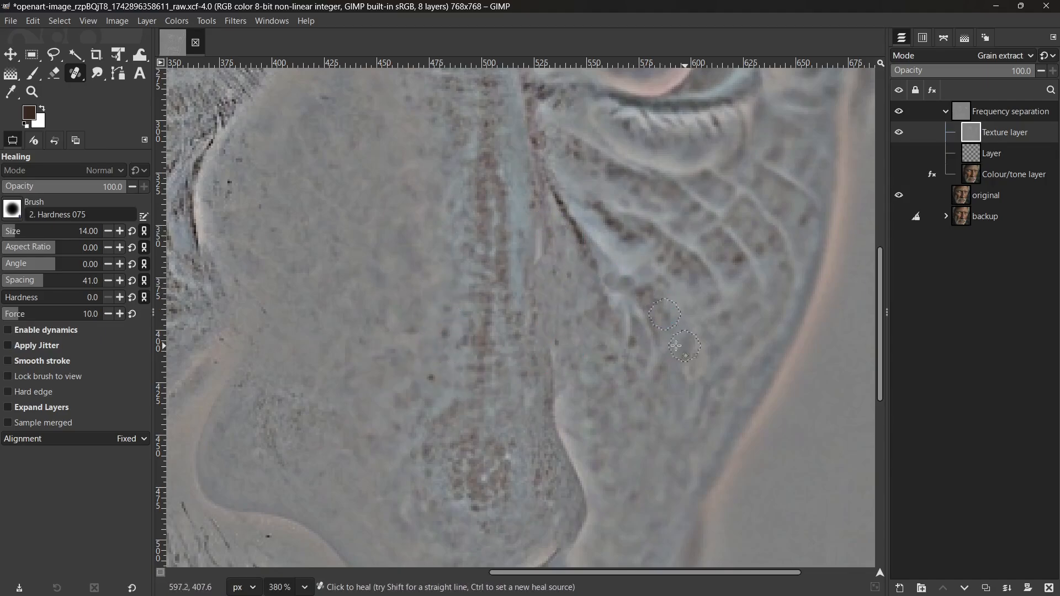
pyautogui.keyDown('ctrl'); pyautogui.click(745, 287); pyautogui.keyUp('ctrl')
pyautogui.keyDown('ctrl'); pyautogui.click(597, 394); pyautogui.keyUp('ctrl')
pyautogui.keyDown('shift'); pyautogui.click(899, 134); pyautogui.keyUp('shift')
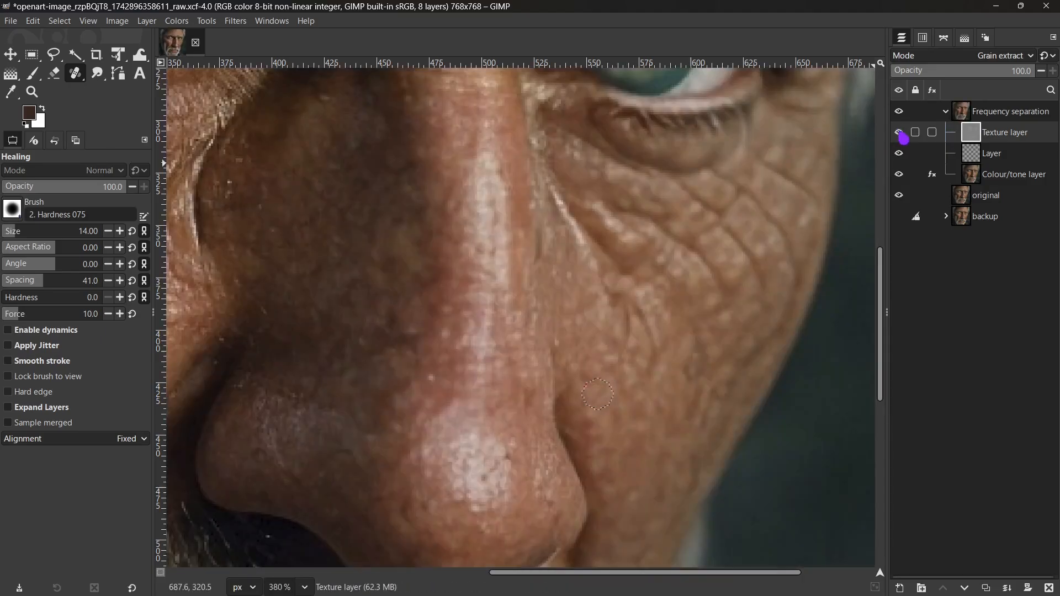
# Compare the whole portrait with and without the Frequency separation group
pyautogui.scroll(-11, 584, 242)
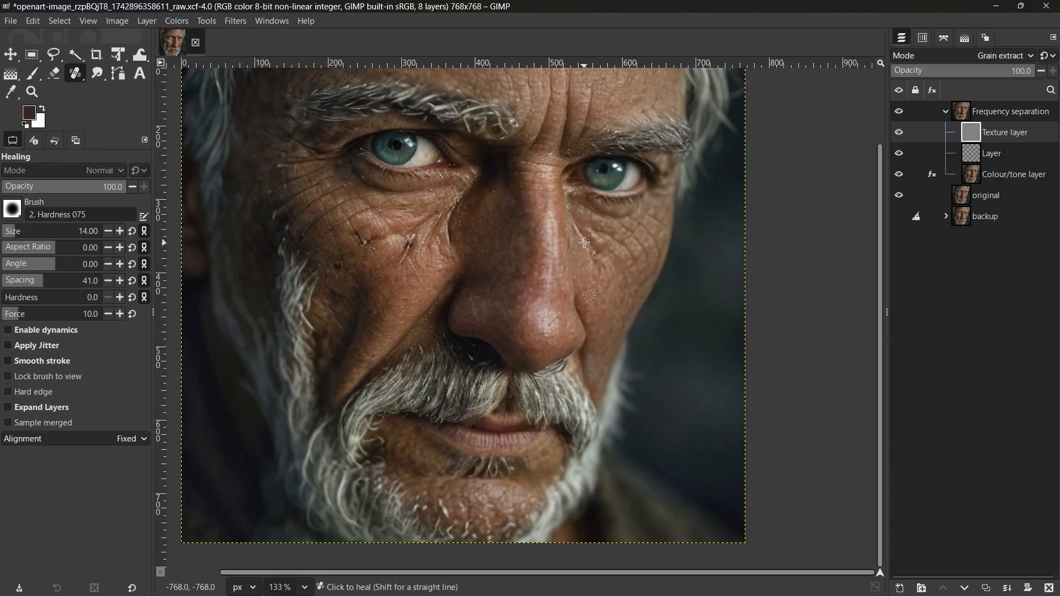
pyautogui.scroll(-5, 584, 242)
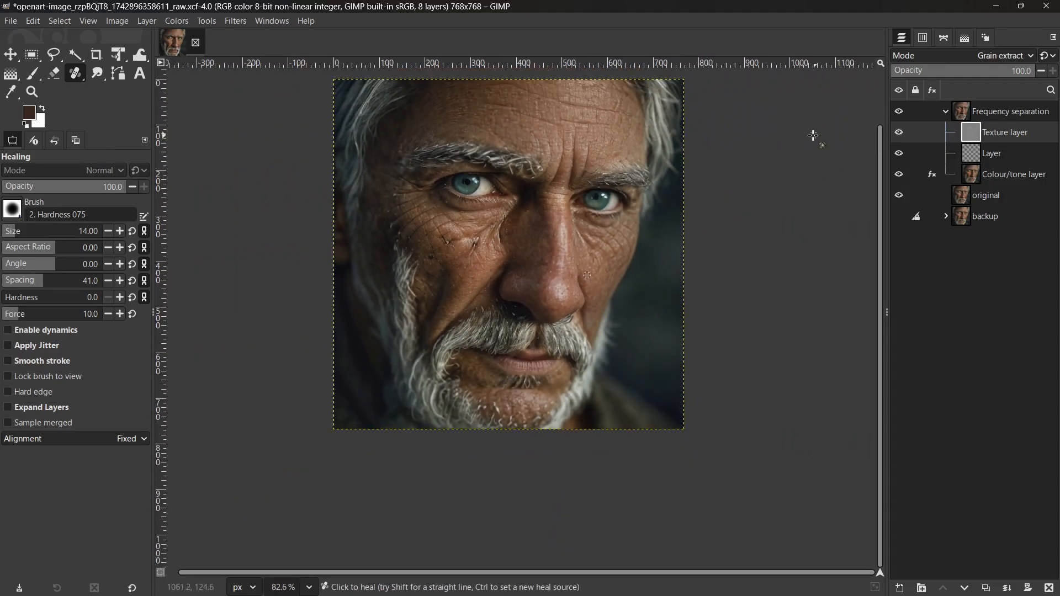
pyautogui.click(899, 111)
pyautogui.click(899, 111)
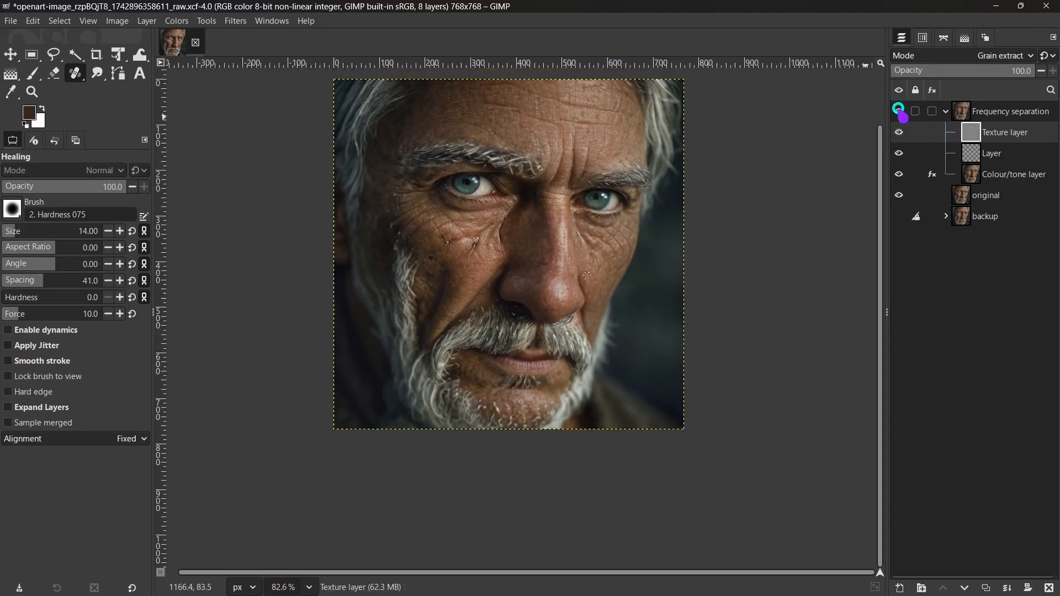
pyautogui.click(899, 111)
pyautogui.click(900, 111)
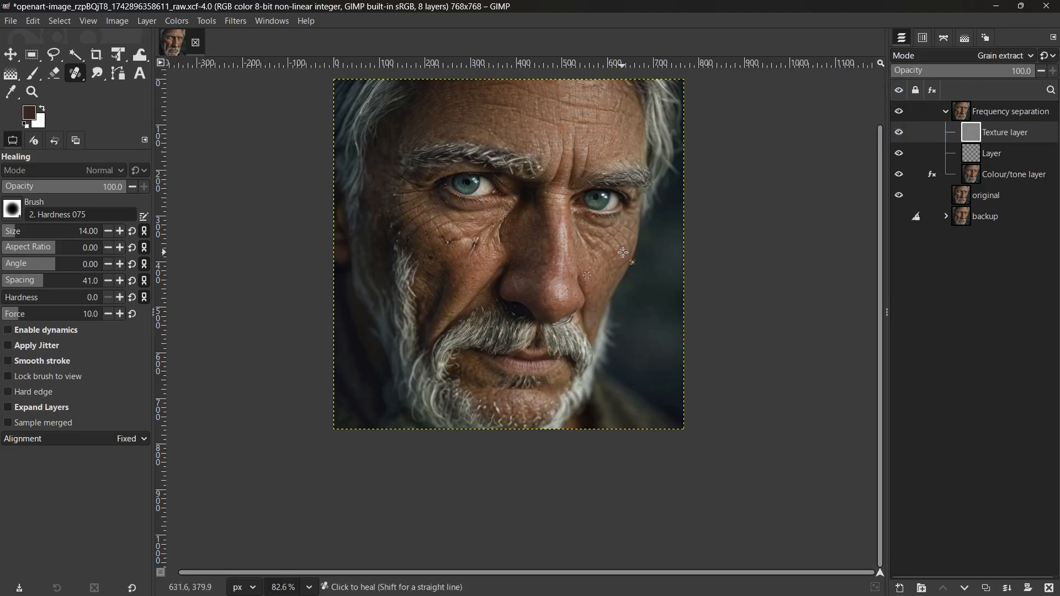
# Touch up the cheek texture below the image-right eye with the Healing tool, sampling skin from the same area
pyautogui.scroll(4, 623, 252)
pyautogui.scroll(1, 623, 252)
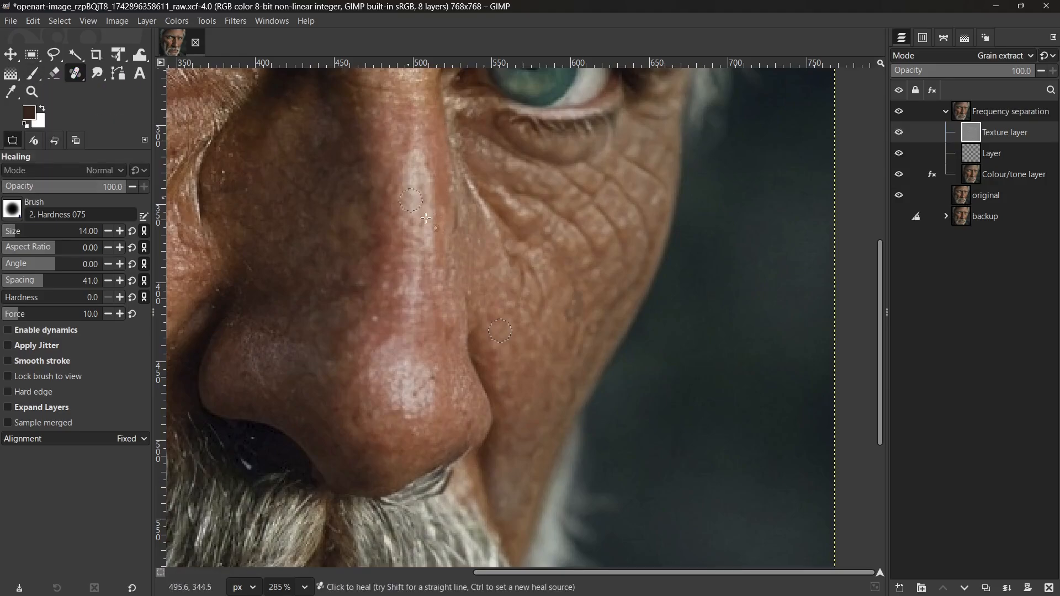
pyautogui.keyDown('ctrl'); pyautogui.click(566, 248); pyautogui.keyUp('ctrl')
pyautogui.scroll(-5, 489, 243)
pyautogui.scroll(-3, 487, 241)
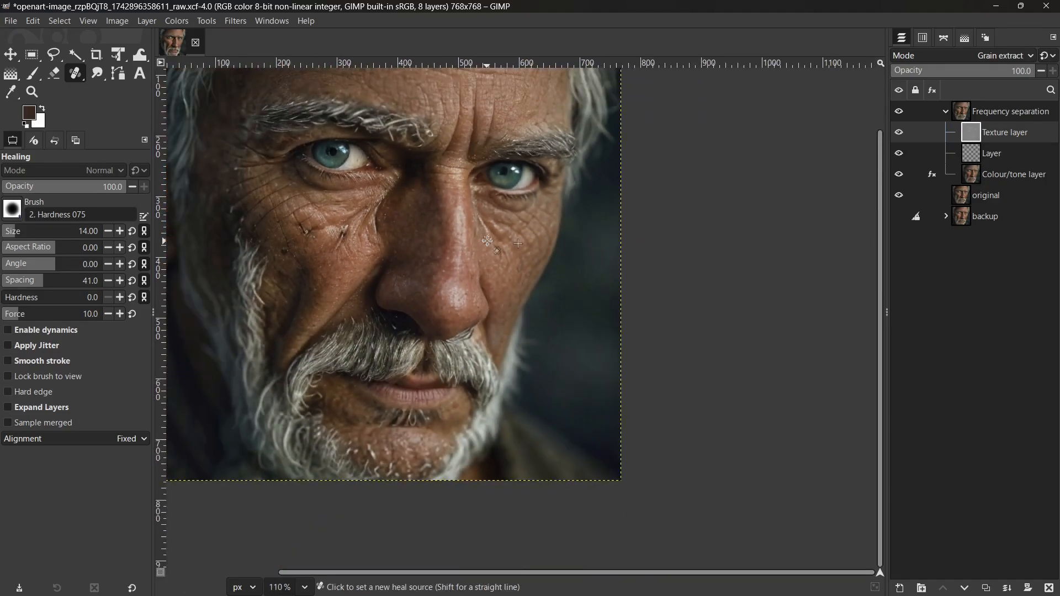
# Prepare the Paintbrush for the LCh Color layer with skin colour sampled between the eyebrows, size 61 and a higher force
pyautogui.click(980, 155)
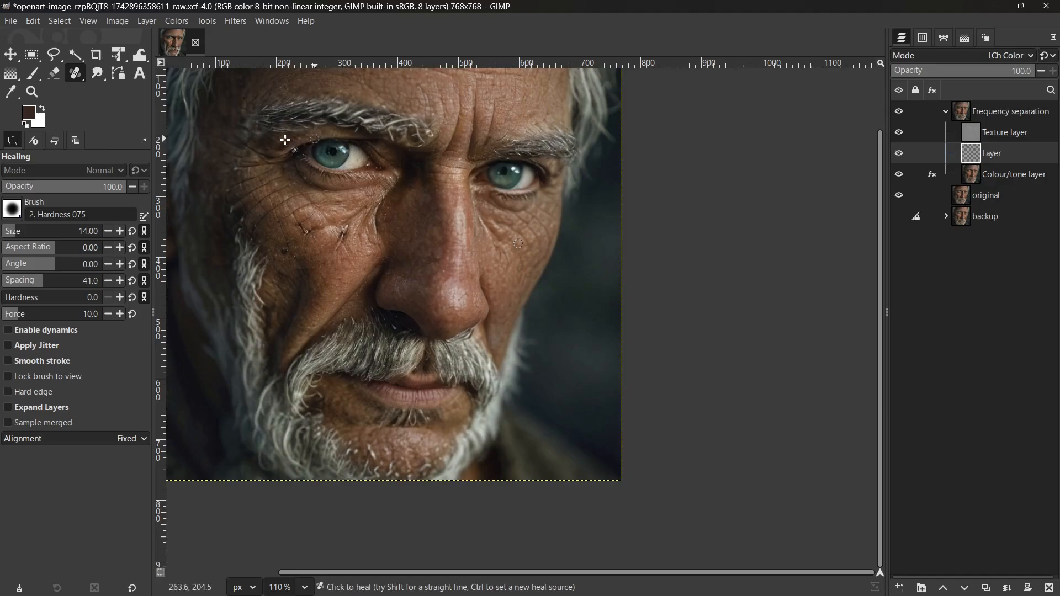
pyautogui.click(33, 73)
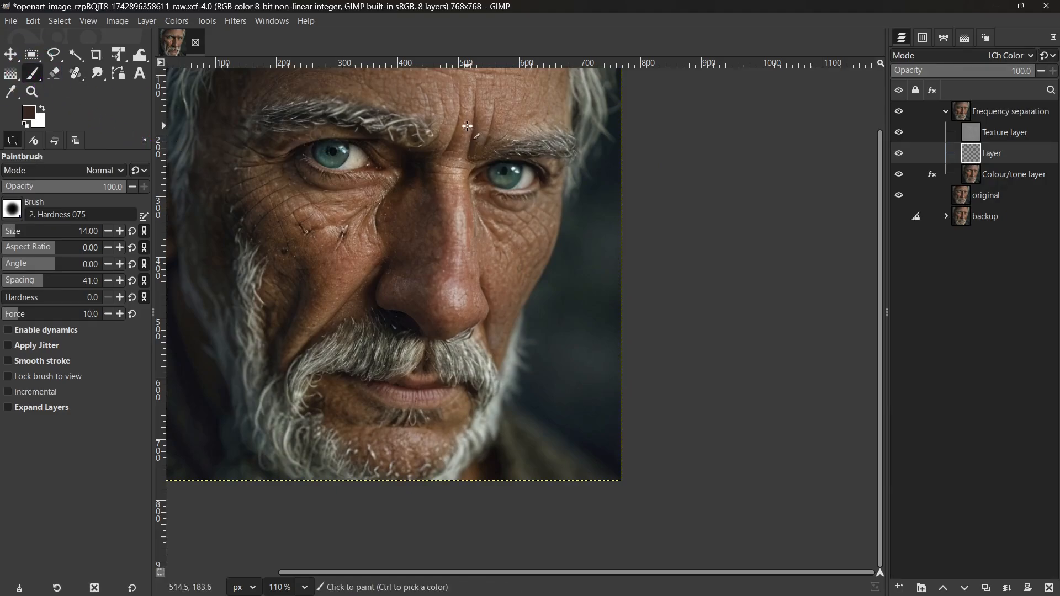
pyautogui.keyDown('ctrl'); pyautogui.click(458, 152); pyautogui.keyUp('ctrl')
pyautogui.press(']')
pyautogui.press(']')
pyautogui.press(']')
pyautogui.press(']')
pyautogui.press(']')
pyautogui.press(']')
pyautogui.press(']')
pyautogui.press(']')
pyautogui.press(']')
pyautogui.press(']')
pyautogui.press(']')
pyautogui.press(']')
pyautogui.press(']')
pyautogui.press(']')
pyautogui.press(']')
pyautogui.press(']')
pyautogui.press(']')
pyautogui.press(']')
pyautogui.press(']')
pyautogui.press(']')
pyautogui.press(']')
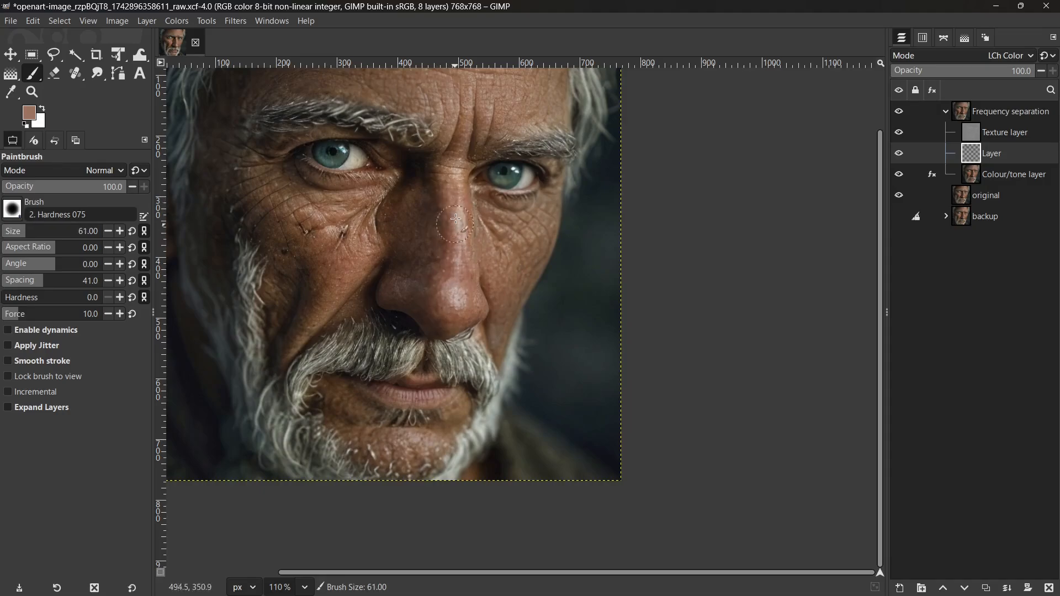
pyautogui.moveTo(34, 313); pyautogui.dragTo(69, 313)
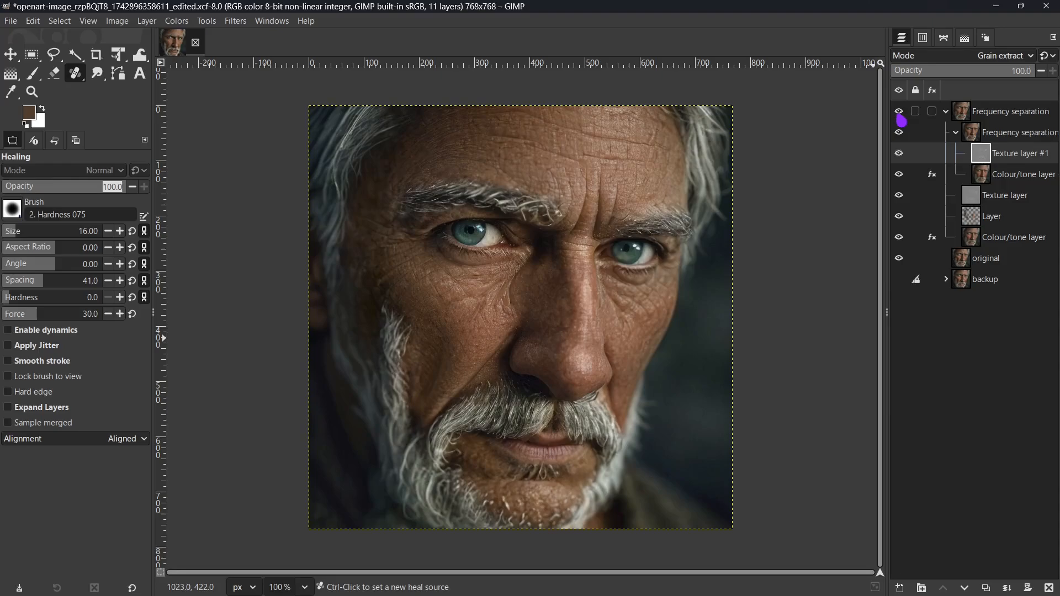
# Compare the fully edited portrait with the original by hiding and showing the outer Frequency separation group
pyautogui.click(899, 112)
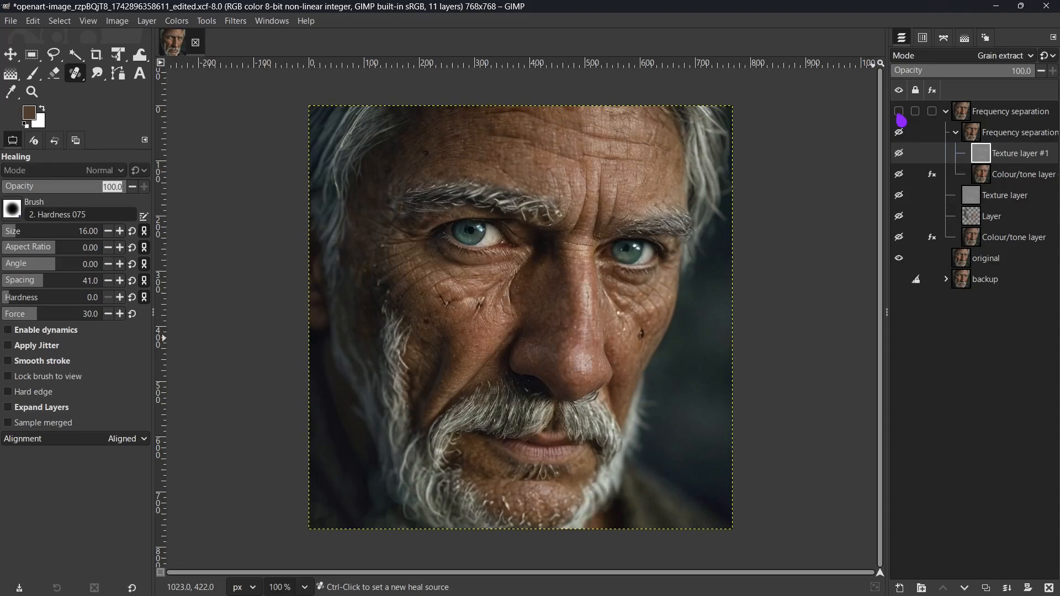
pyautogui.click(899, 111)
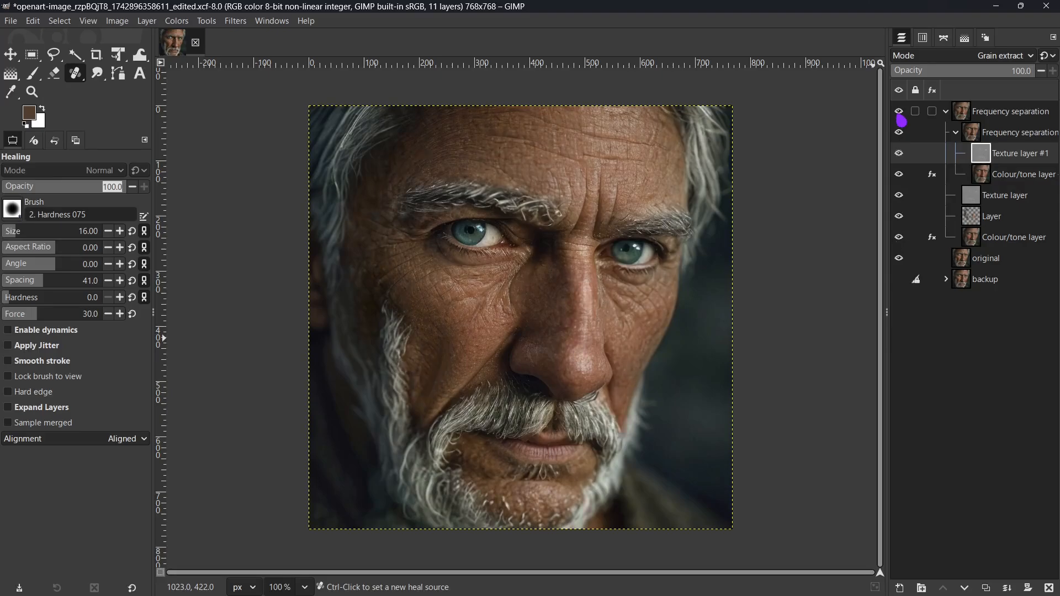